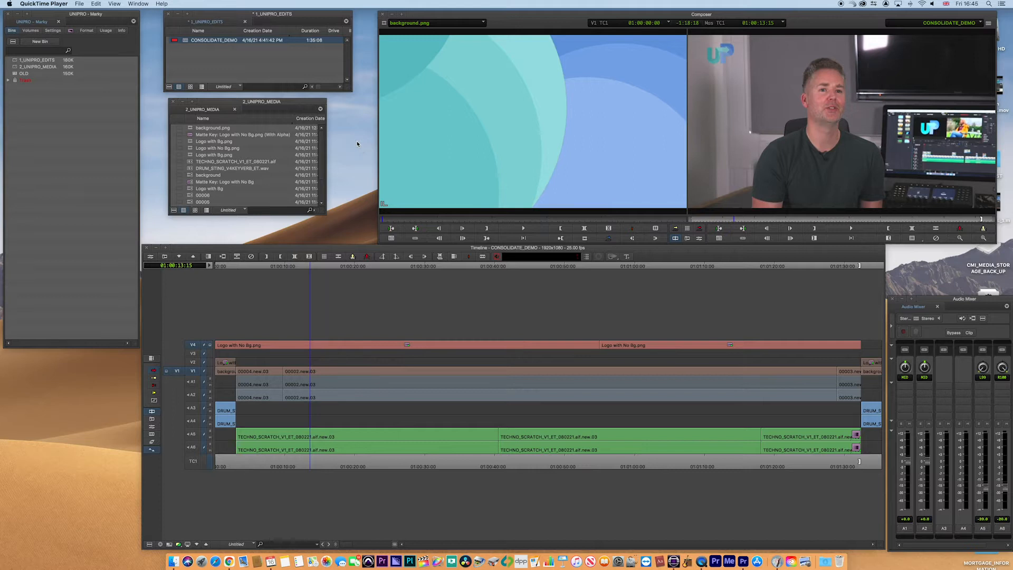
Skim the opening of the CONSOLIDATE_DEMO sequence and park the playhead on the logo section near its start.
click(304, 462)
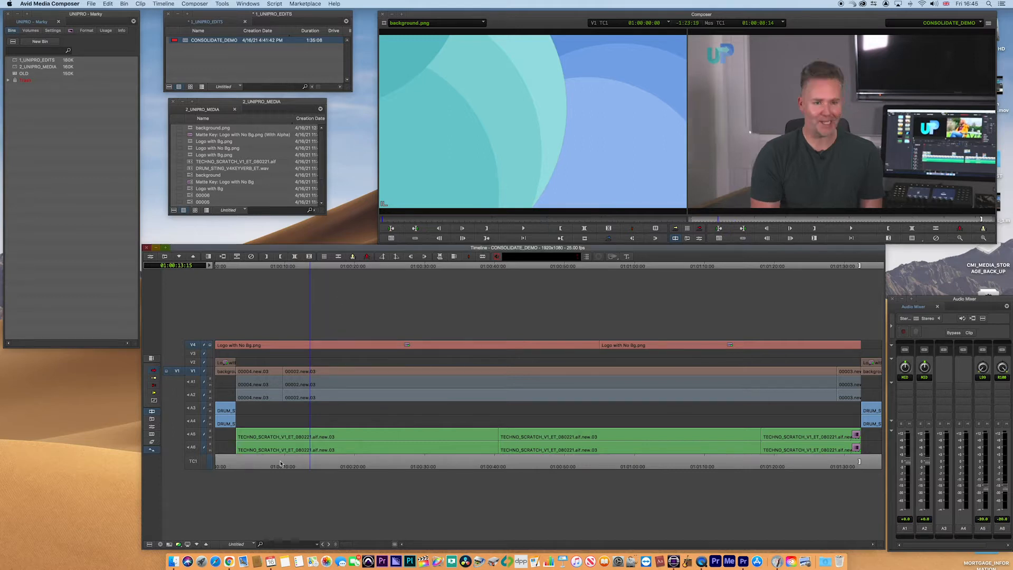
click(275, 466)
click(229, 463)
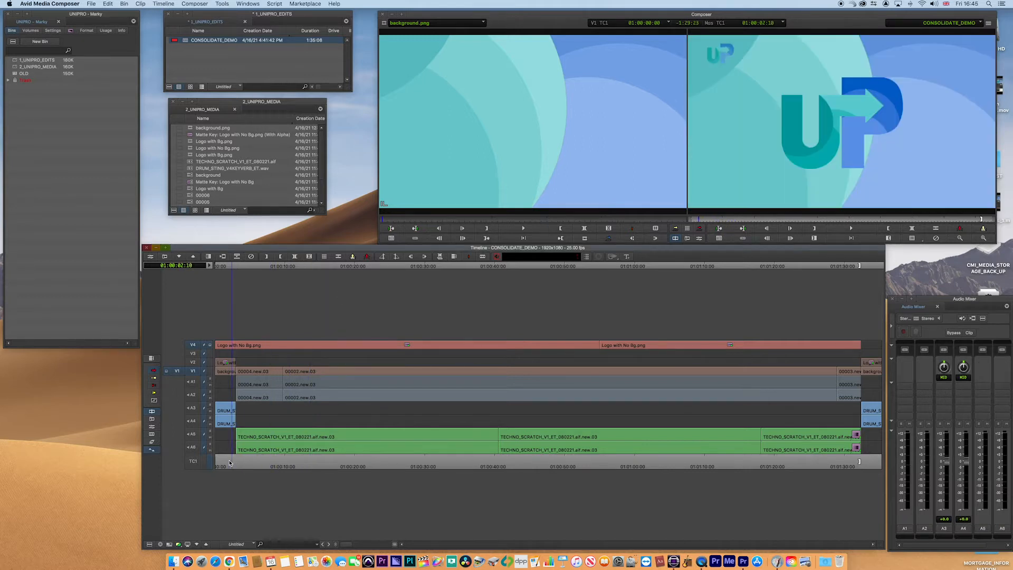
click(226, 464)
Consolidate the CONSOLIDATE_DEMO sequence to the BSU_USB_1 drive, converting its audio to a 48 kHz sample rate and 24-bit depth.
right_click(186, 43)
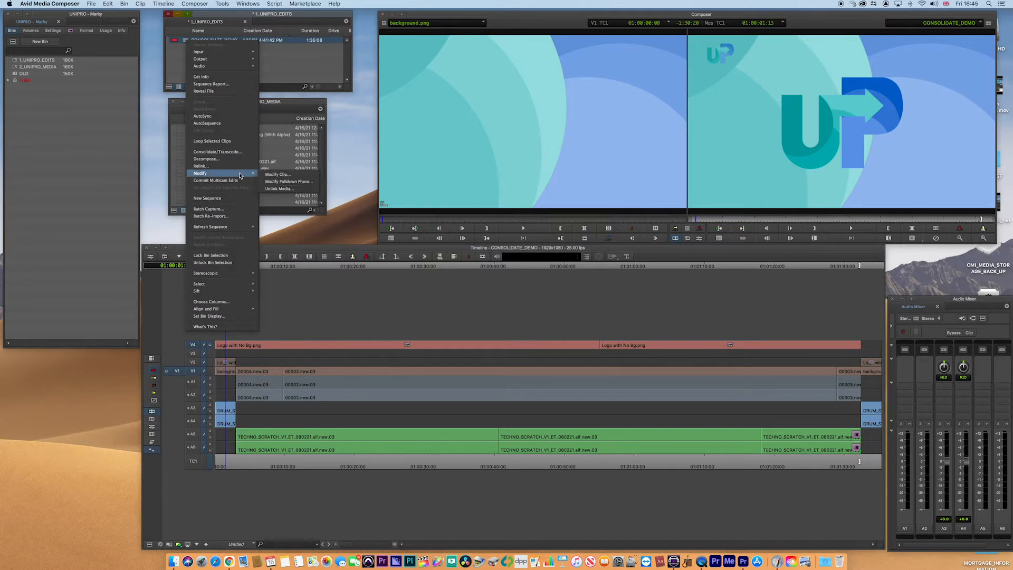
click(239, 152)
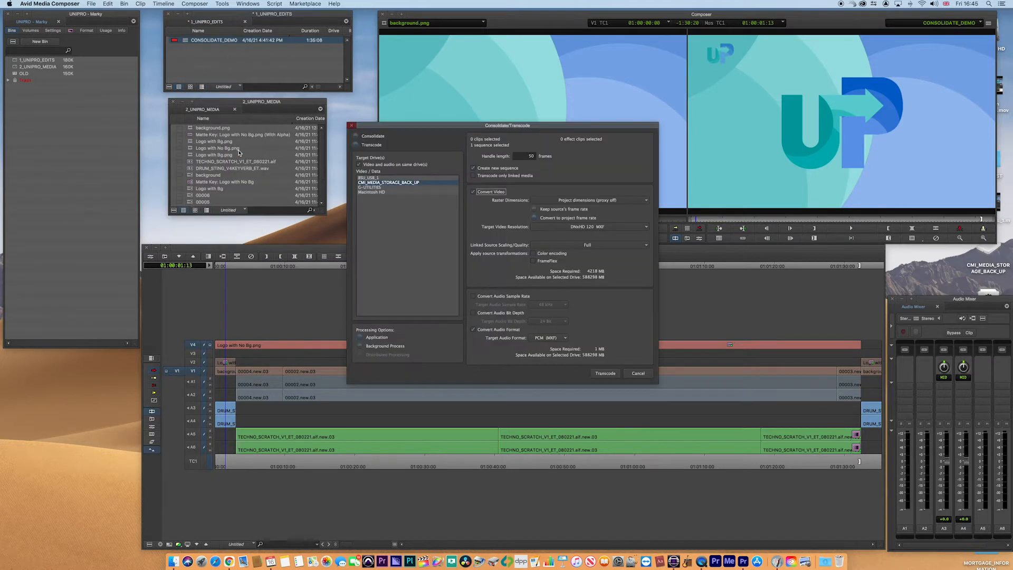
click(356, 136)
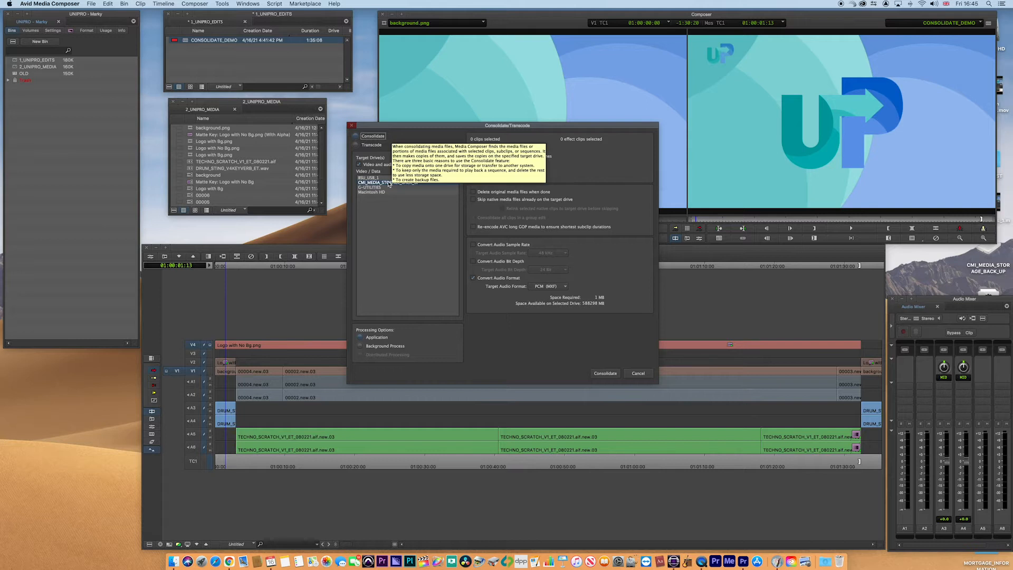
click(369, 178)
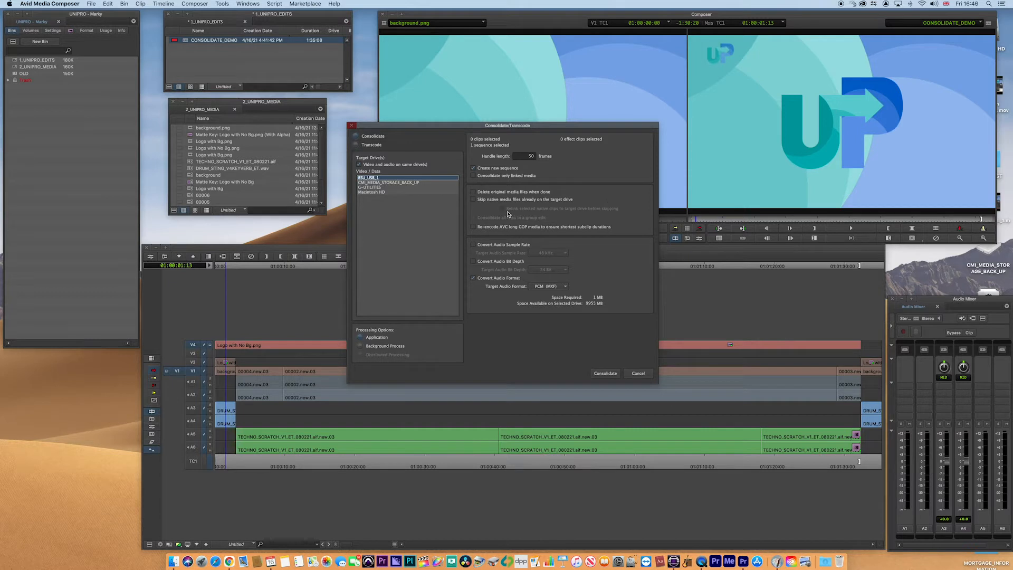
click(473, 245)
click(473, 261)
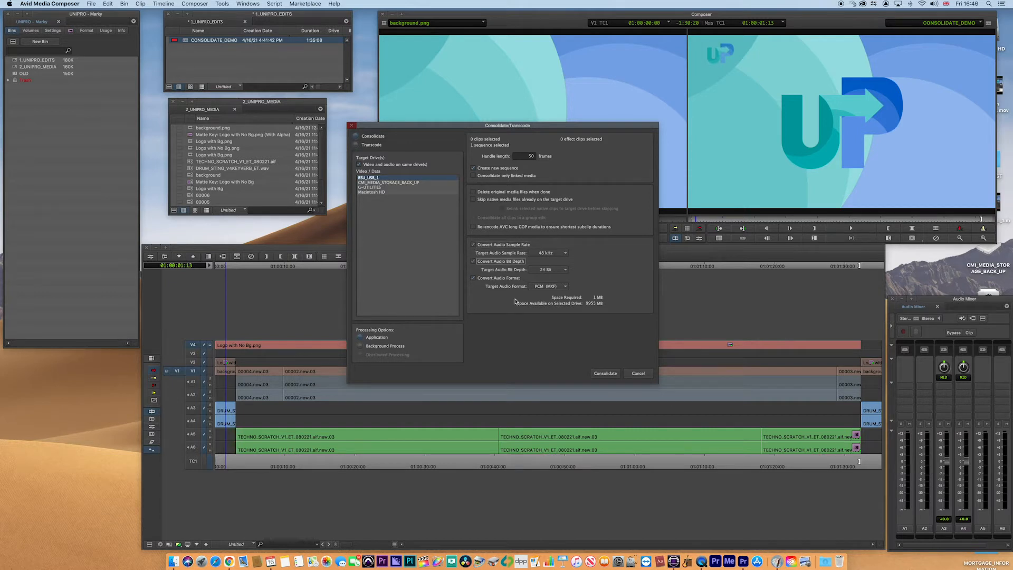
click(604, 374)
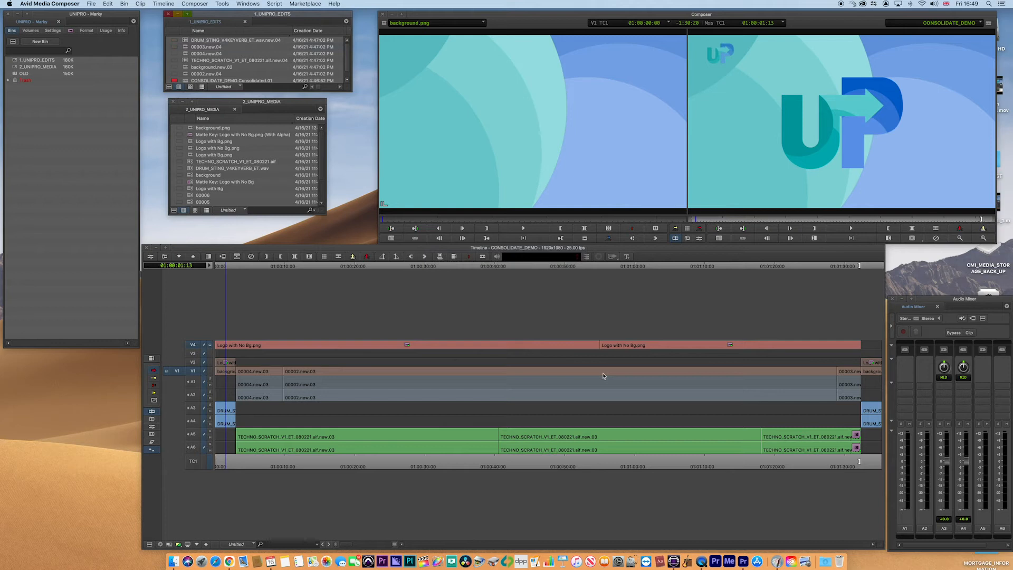
Reposition the 2_UNIPRO_MEDIA and 1_UNIPRO_EDITS bins and enlarge 1_UNIPRO_EDITS to show all its items.
drag(258, 105, 243, 133)
drag(302, 16, 288, 16)
drag(338, 93, 349, 121)
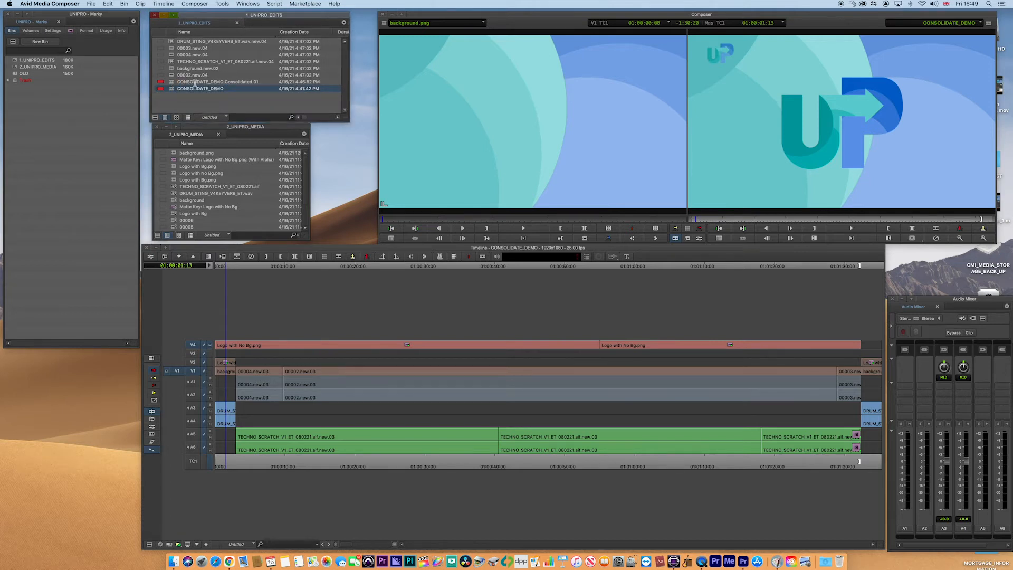
Load CONSOLIDATE_DEMO and CONSOLIDATE_DEMO.Consolidated.01 in turn to compare their clips, fitting the whole consolidated sequence in the timeline.
double_click(172, 90)
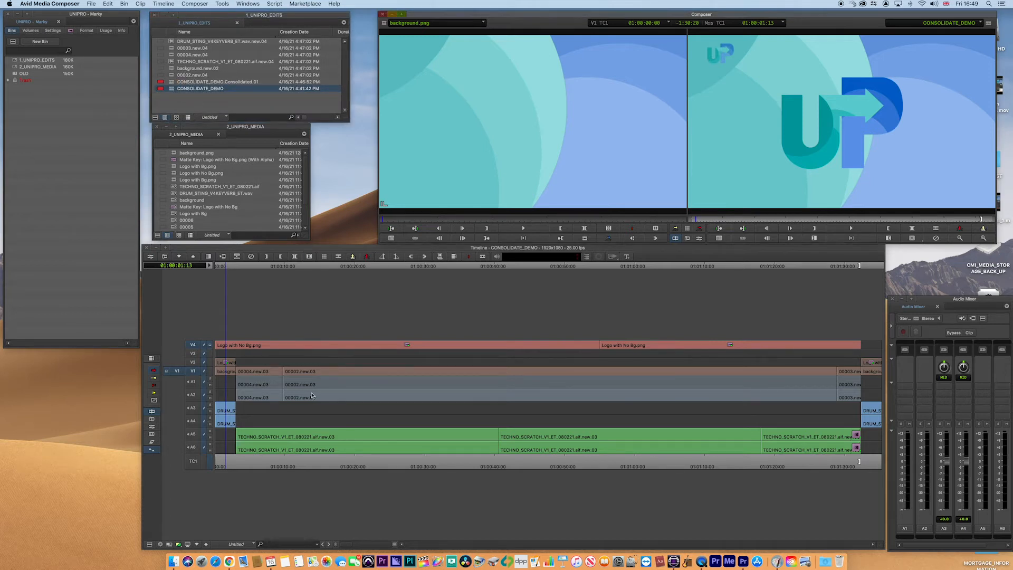
click(291, 466)
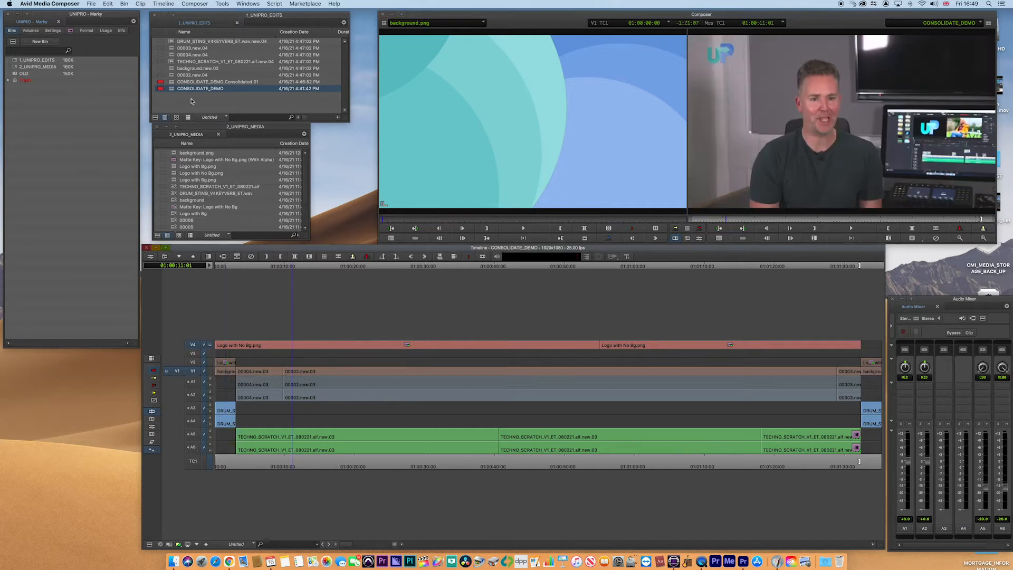
double_click(172, 82)
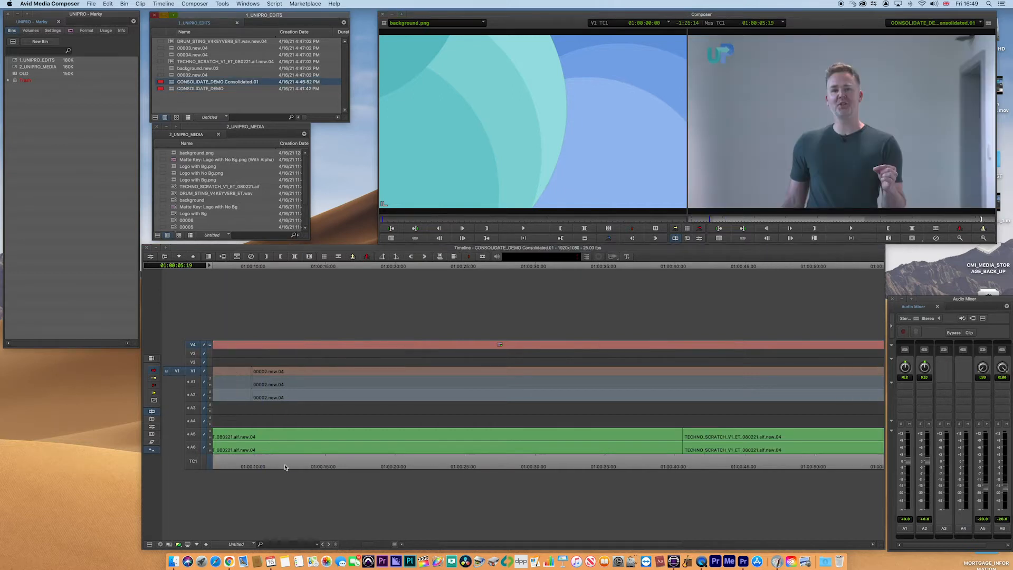
click(286, 467)
key(super+slash)
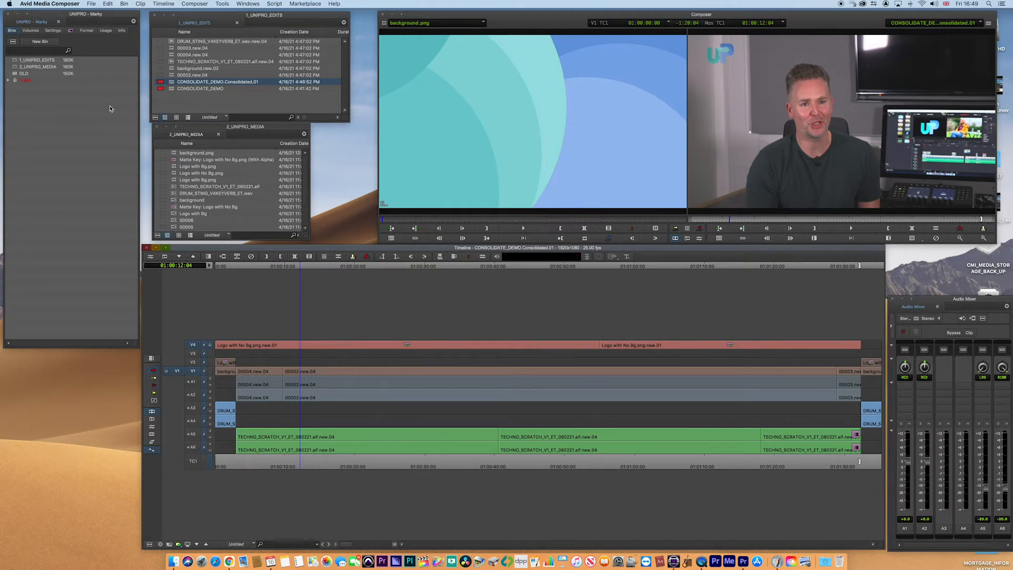
Create a new bin in the project named 3_CONSOLIDATE_ARCHIVE.
right_click(36, 133)
click(55, 150)
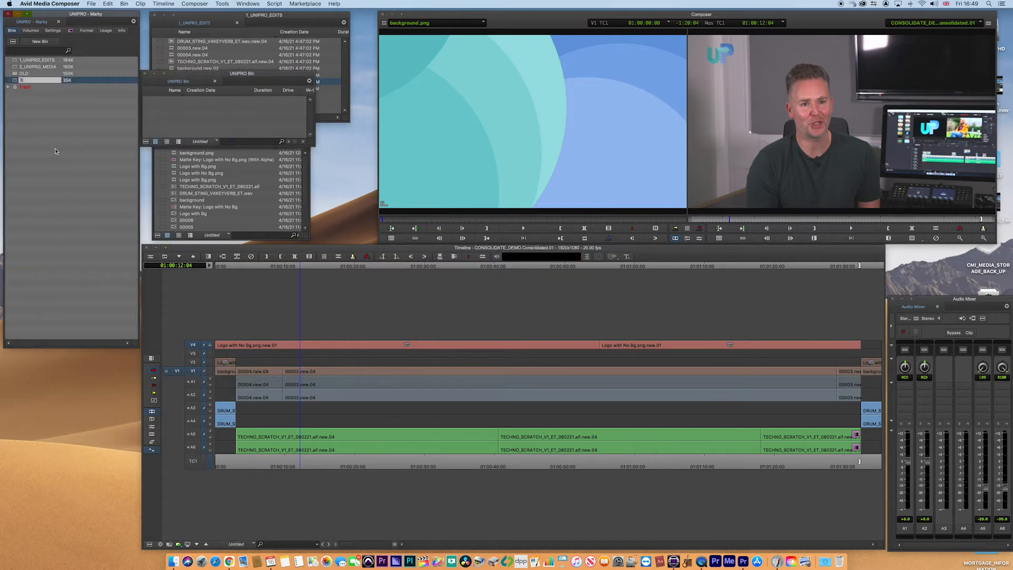
text(3_CONSOLIDATE)
text(_ARC)
text(HIVE)
key(Return)
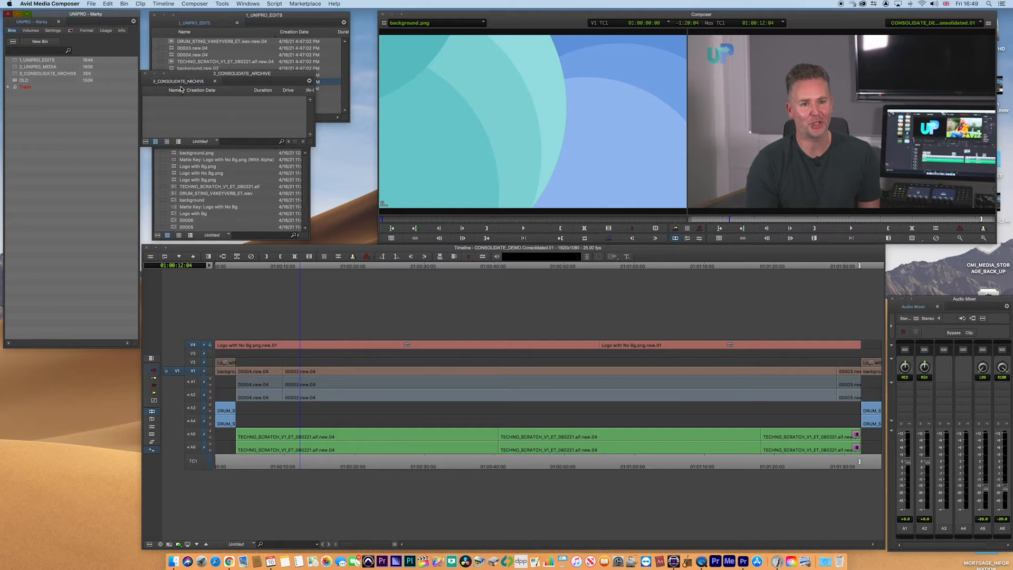
Move the consolidated sequence and its new clips from 1_UNIPRO_EDITS into the 3_CONSOLIDATE_ARCHIVE bin.
drag(179, 74, 283, 189)
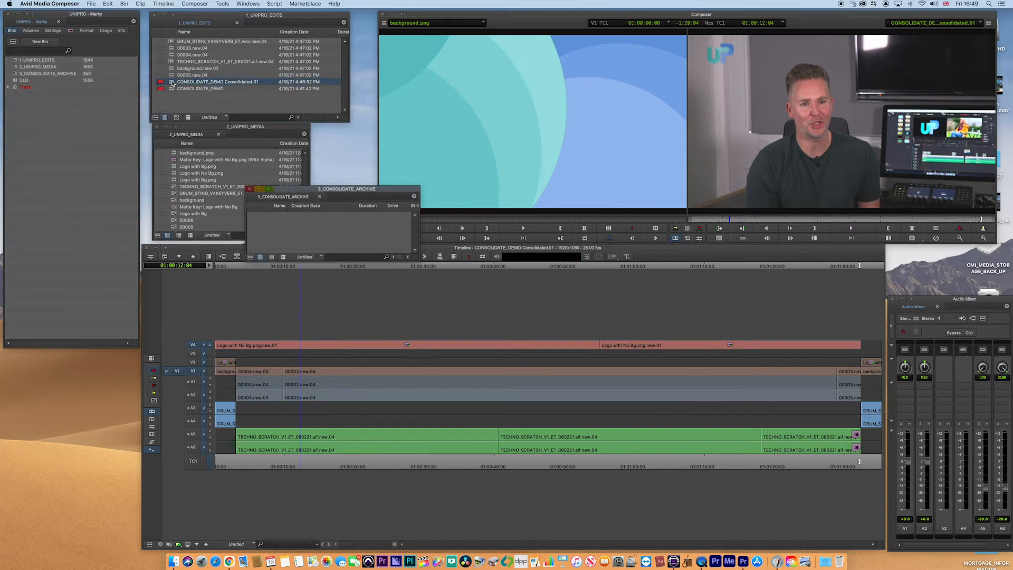
shift+click(173, 42)
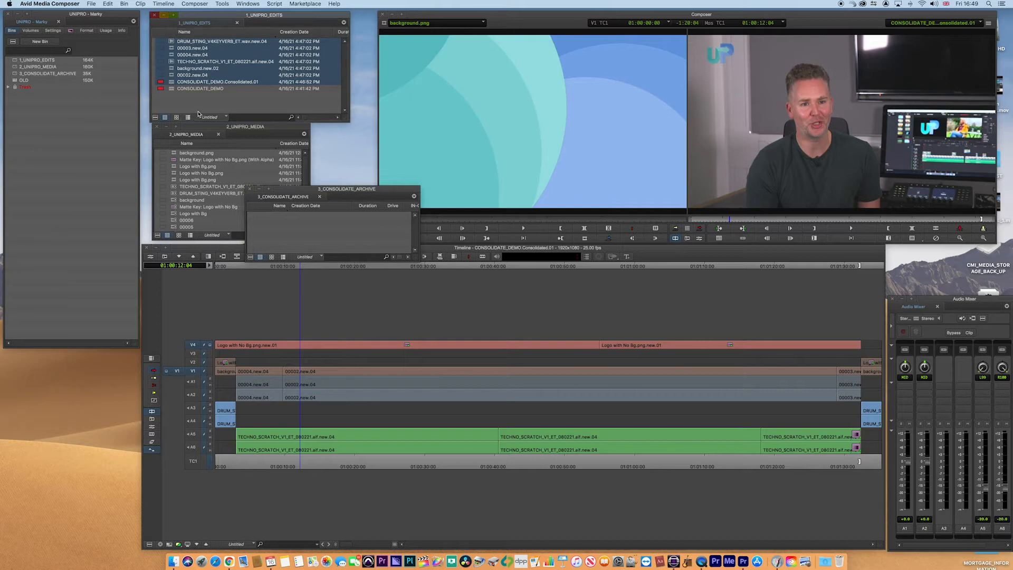
drag(278, 229, 278, 229)
click(234, 90)
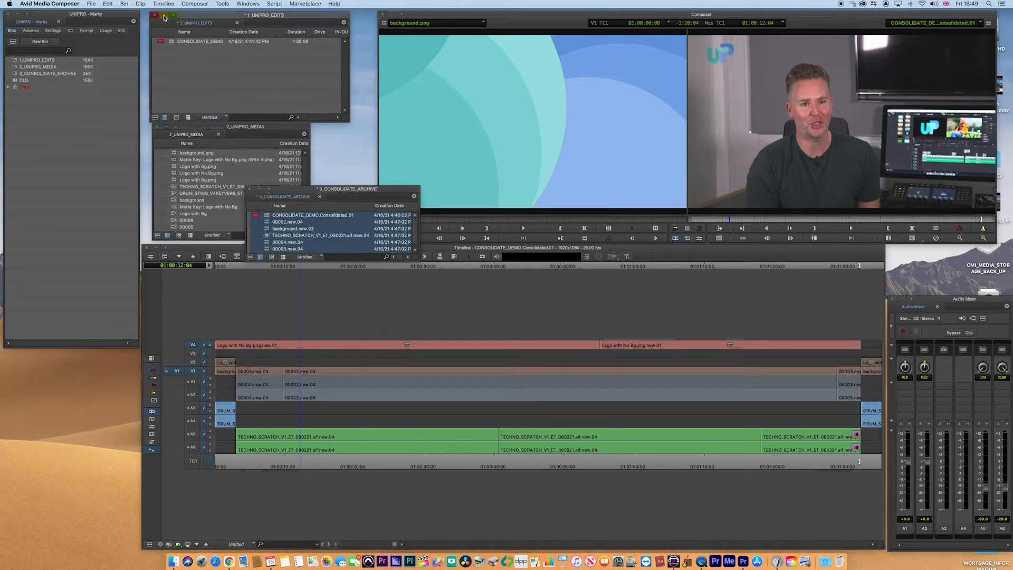
Reposition the 3_CONSOLIDATE_ARCHIVE bin over the edits bin and enlarge it to show all its items.
drag(371, 189, 293, 58)
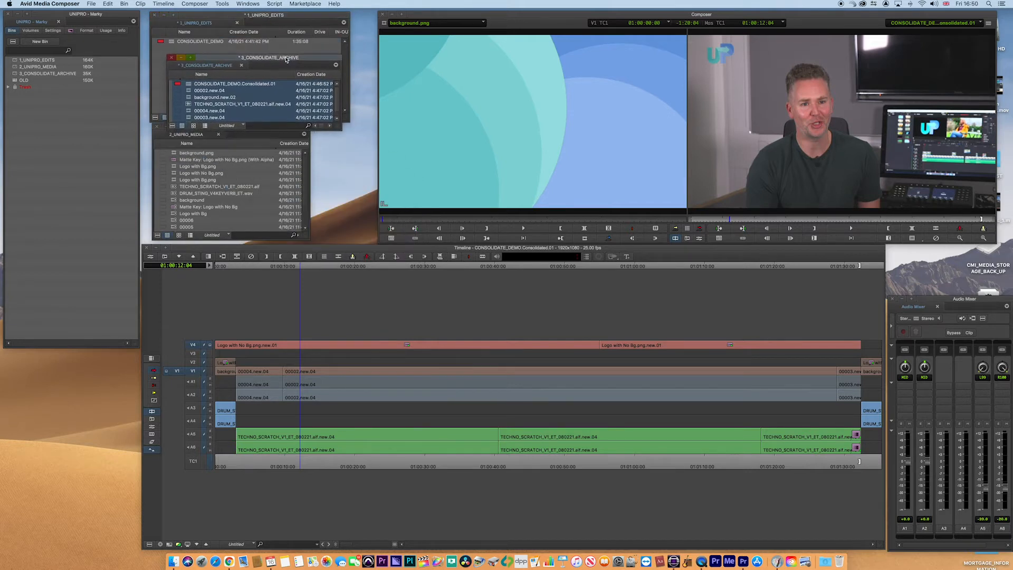
drag(336, 127, 353, 177)
drag(248, 62, 257, 39)
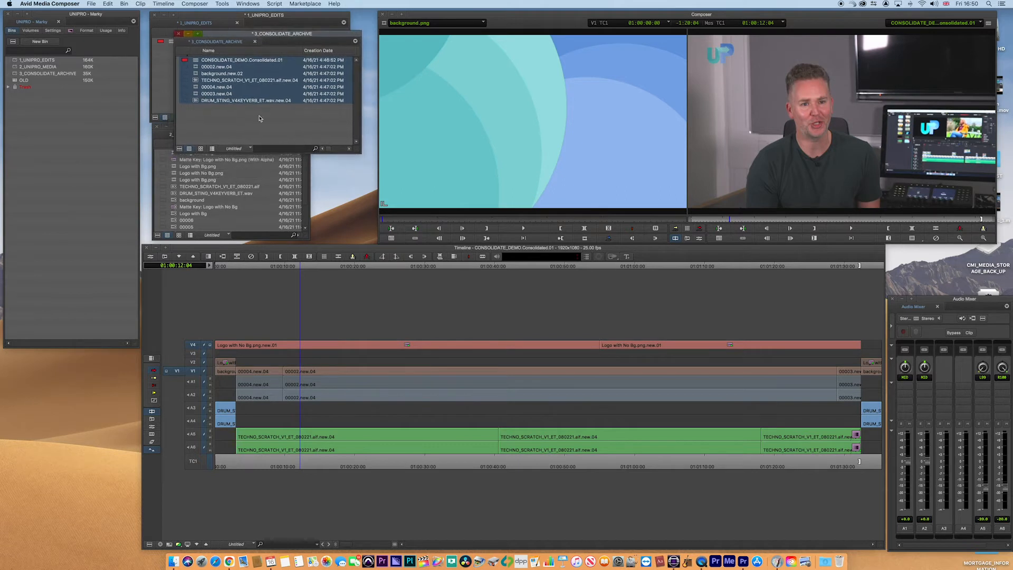
Load CONSOLIDATE_DEMO.Consolidated.01 from the archive bin and check its picture at about 19 seconds in.
double_click(196, 60)
click(338, 462)
click(351, 461)
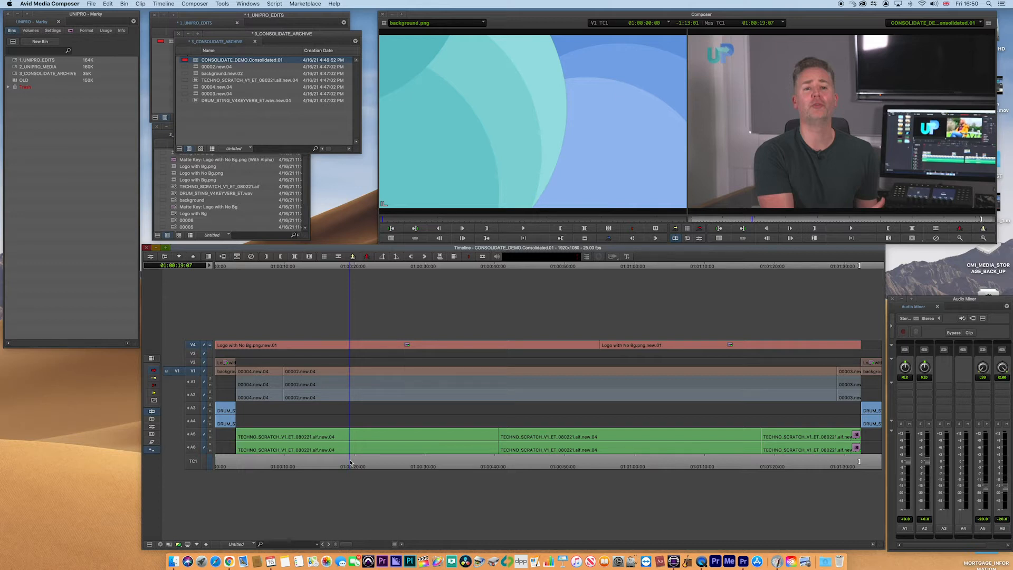
Widen the 3_CONSOLIDATE_ARCHIVE bin to show its Drive column, and load the original CONSOLIDATE_DEMO sequence.
drag(359, 151, 550, 151)
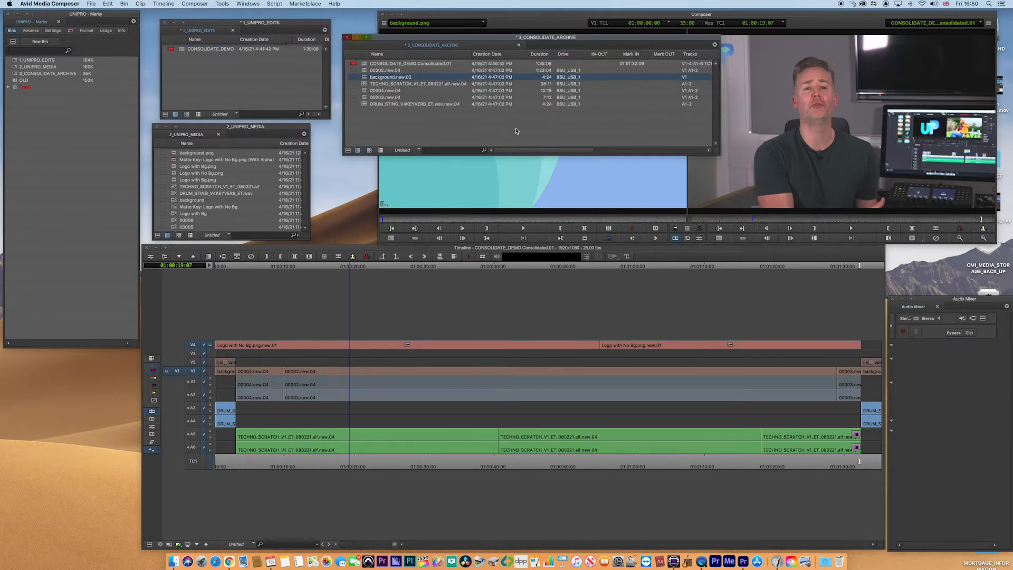
double_click(182, 49)
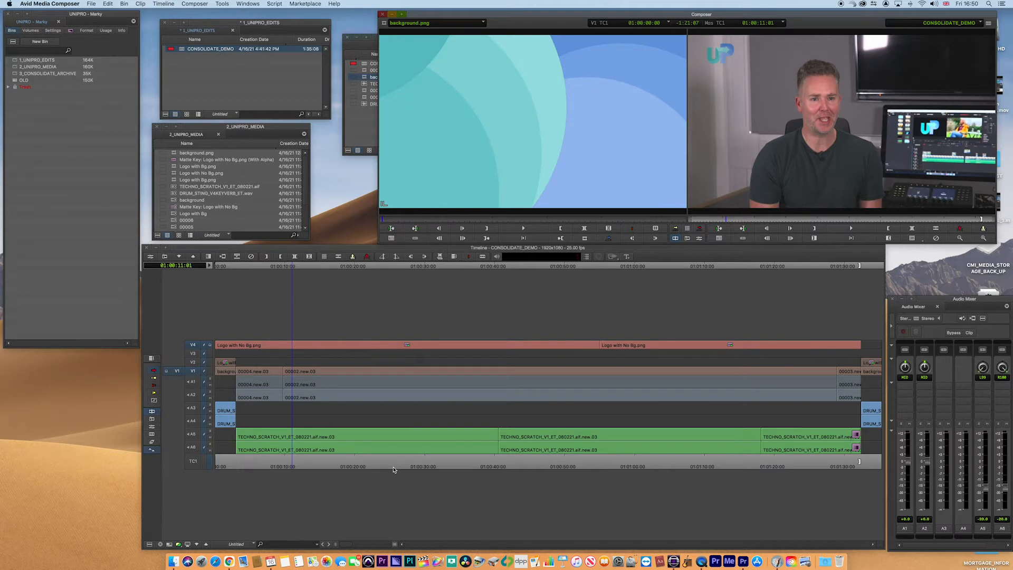
Switch to Finder, open the CMI_MEDIA_STORAGE_BACK_UP drive and collapse its UNIPRO and Avid MediaFiles folders.
key(super+h)
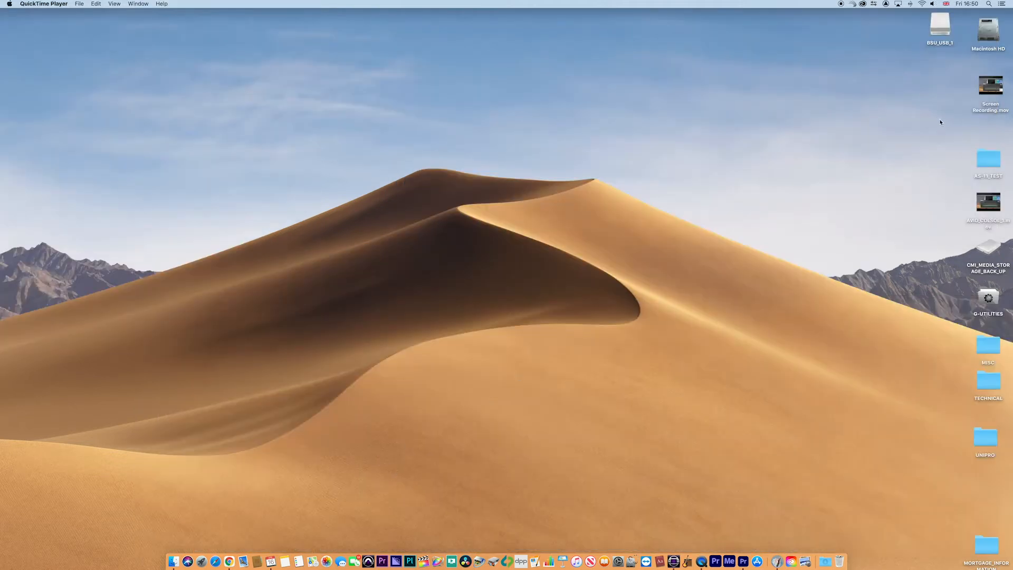
double_click(987, 247)
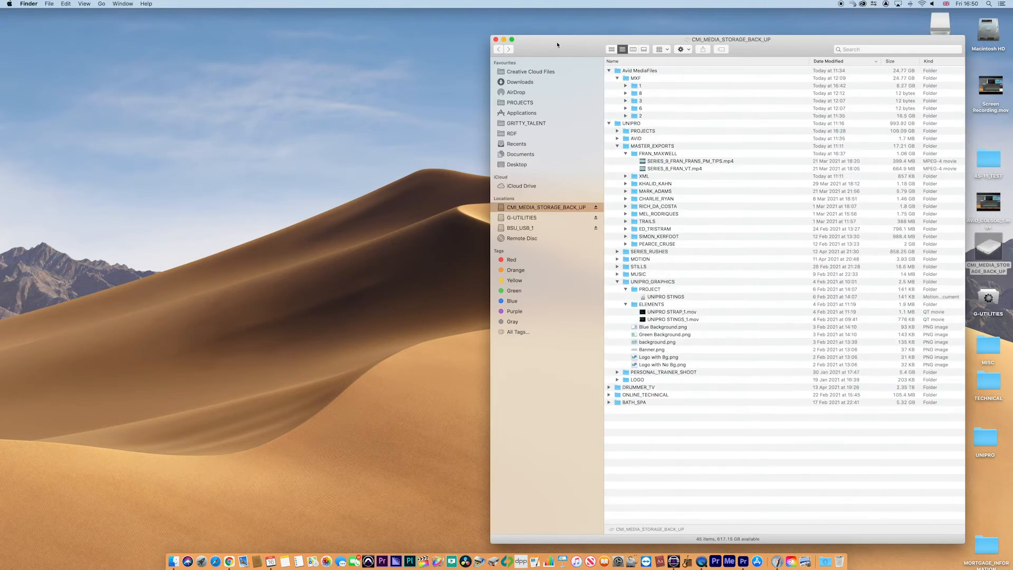
drag(556, 44, 500, 22)
click(553, 101)
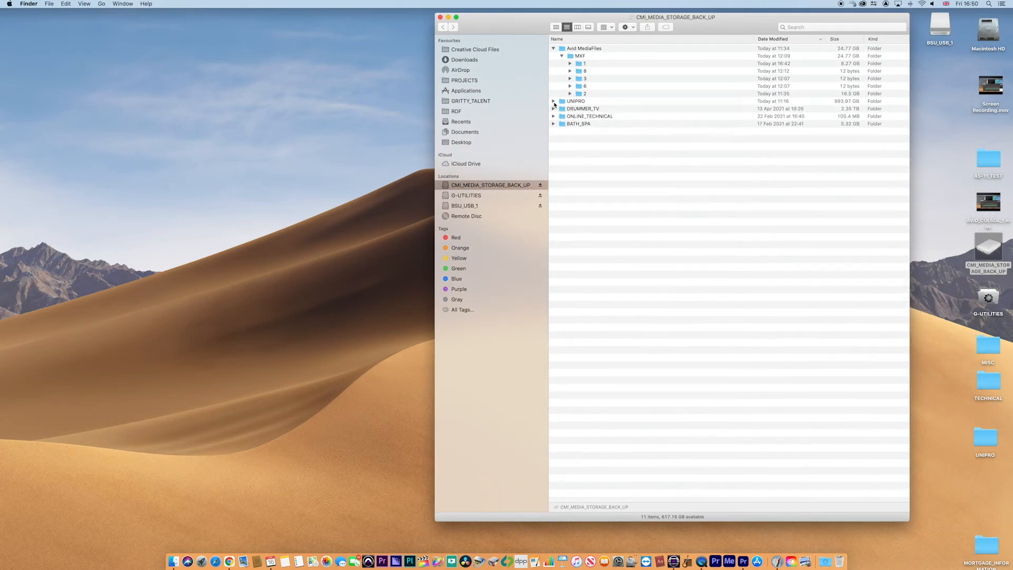
click(554, 47)
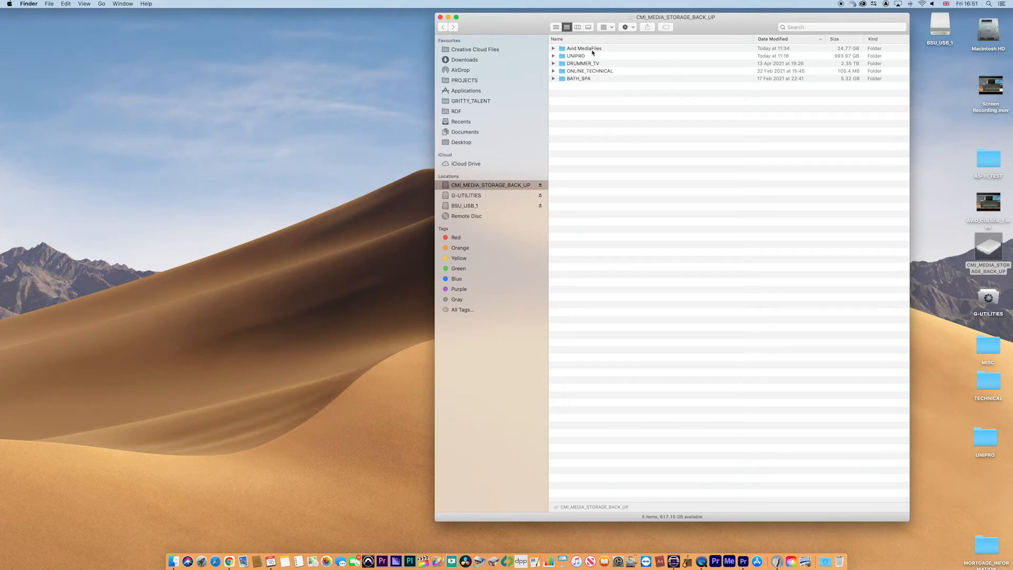
Open the MXF folder inside Avid MediaFiles on the backup drive.
double_click(553, 50)
click(553, 48)
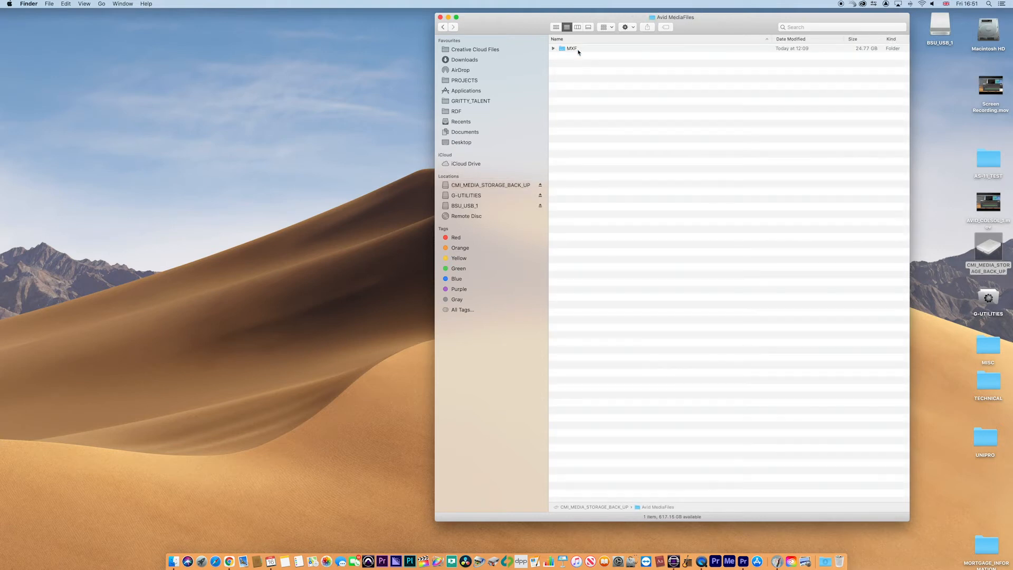
click(553, 49)
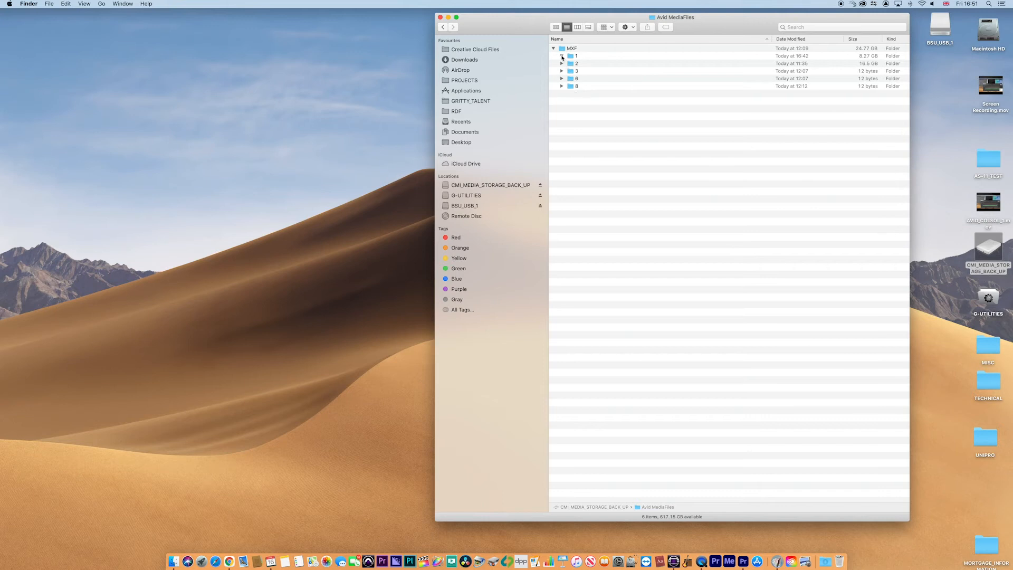
click(561, 56)
click(562, 55)
double_click(563, 50)
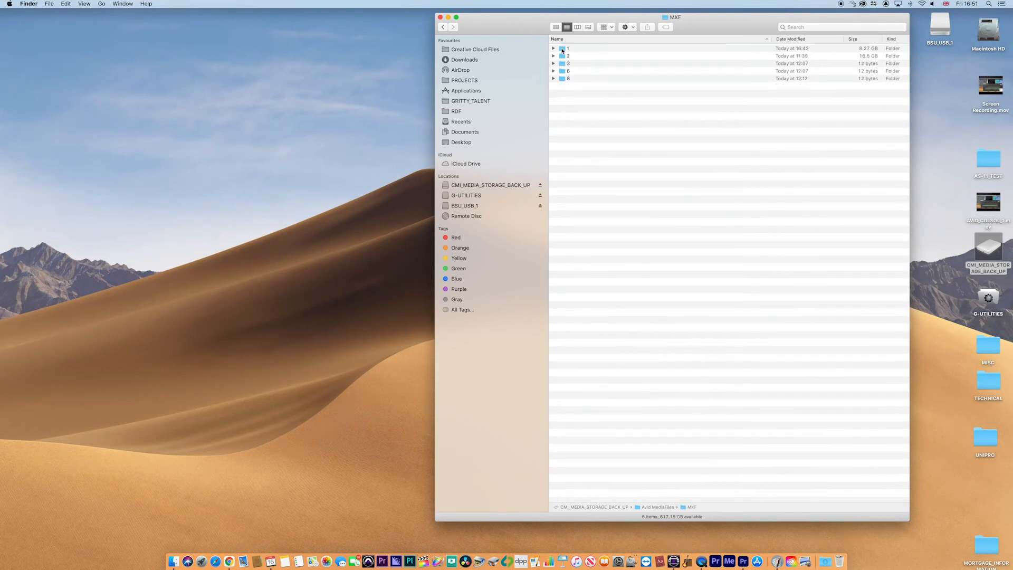
Create a new folder named 12 inside the MXF folder.
right_click(569, 111)
click(579, 117)
text(22)
key(Return)
click(588, 133)
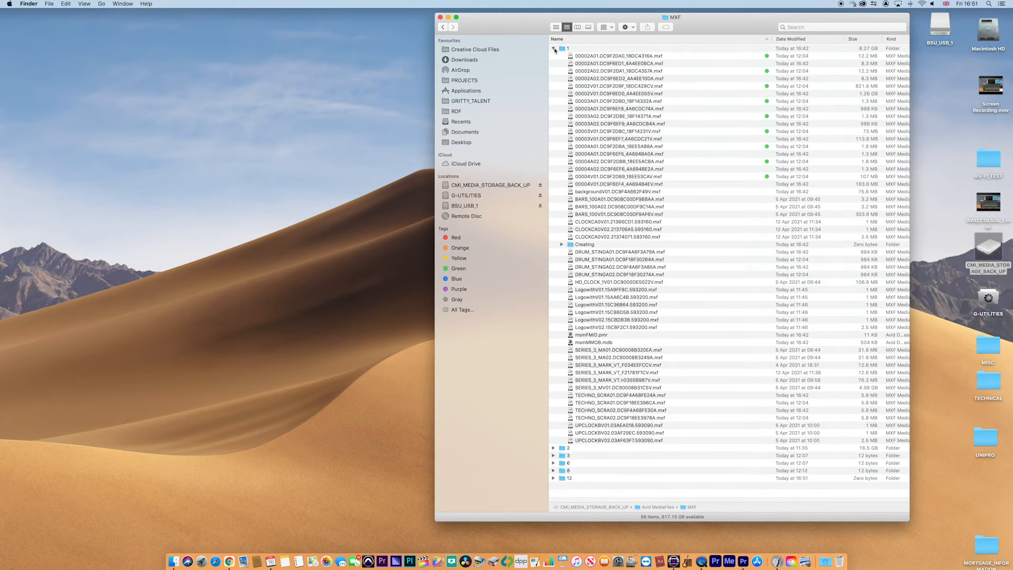
Sort the MXF folder and the media files in folder 1 by date modified.
drag(694, 22, 674, 27)
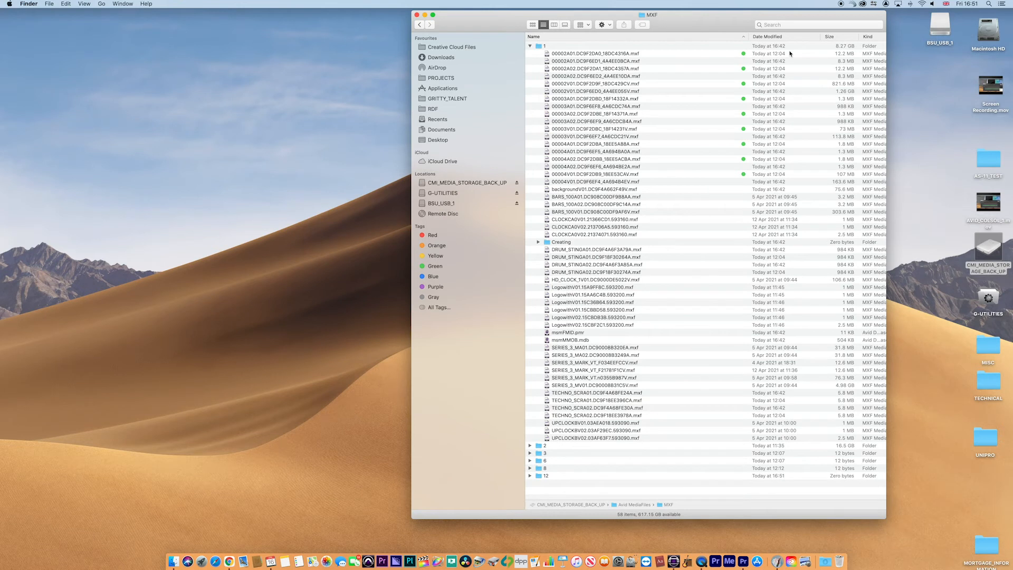
click(770, 191)
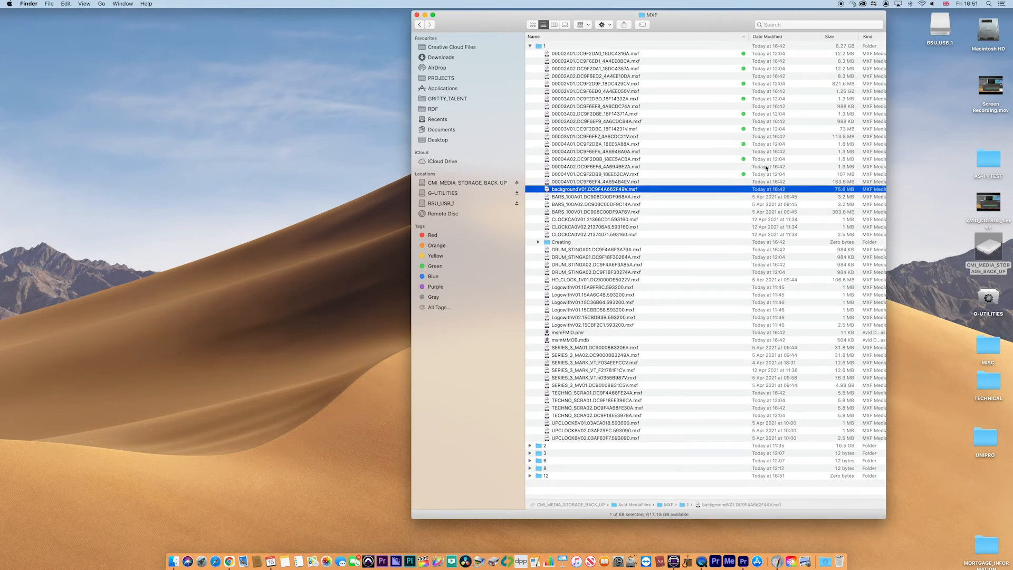
click(765, 167)
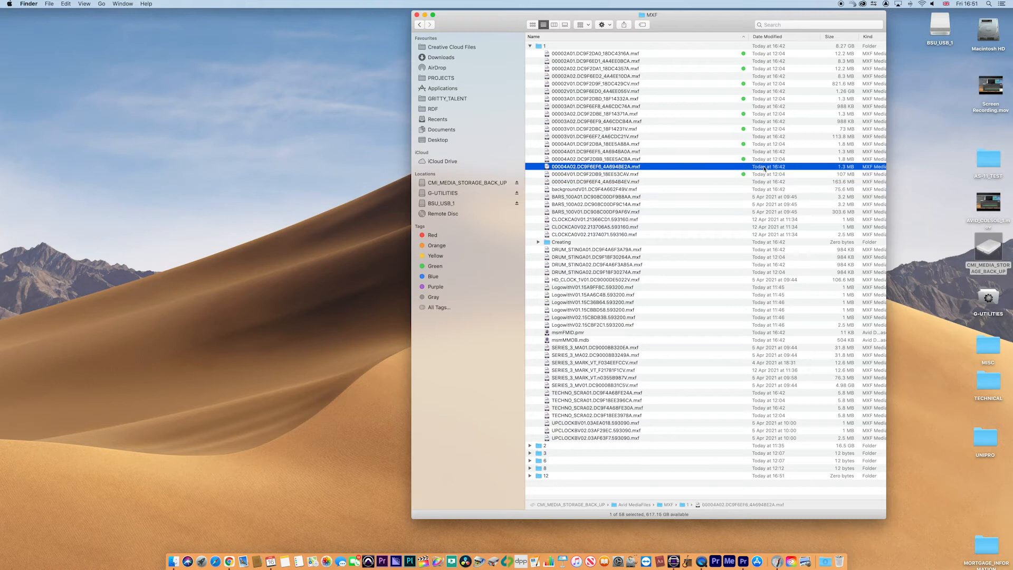
click(765, 37)
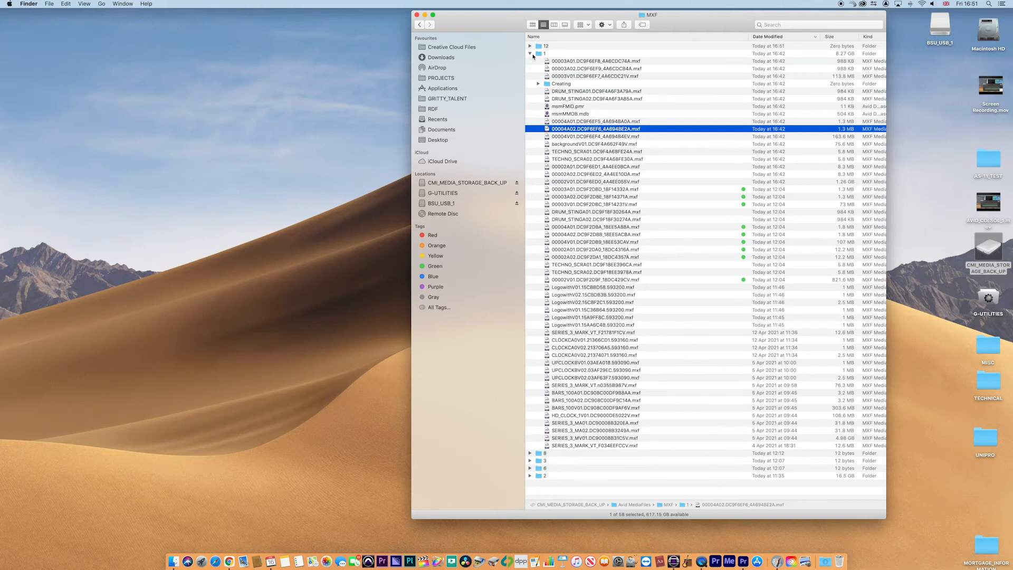
Collapse folder 1 and return to the top level of the CMI_MEDIA_STORAGE_BACK_UP drive.
click(530, 53)
click(419, 26)
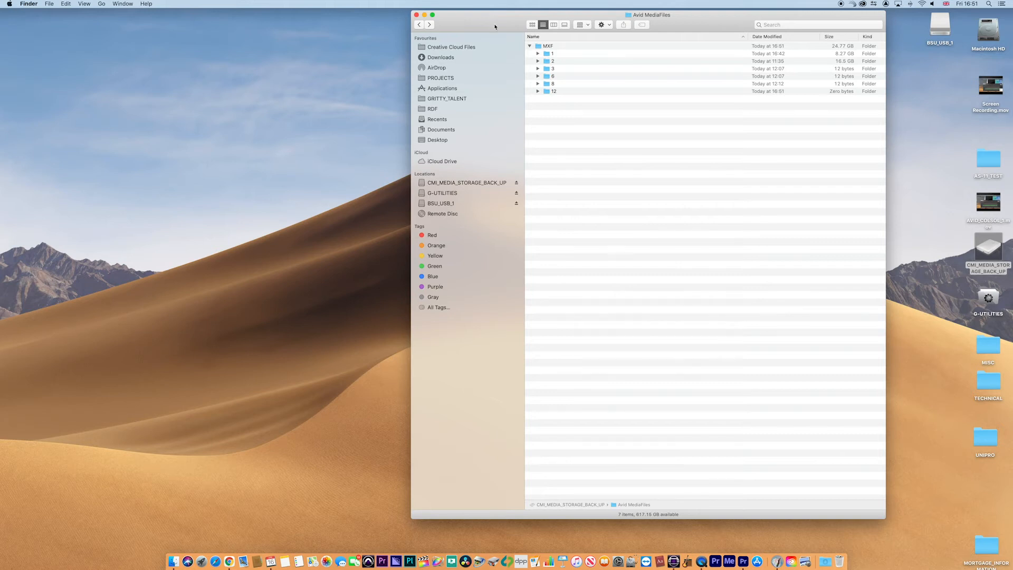
drag(495, 27, 501, 29)
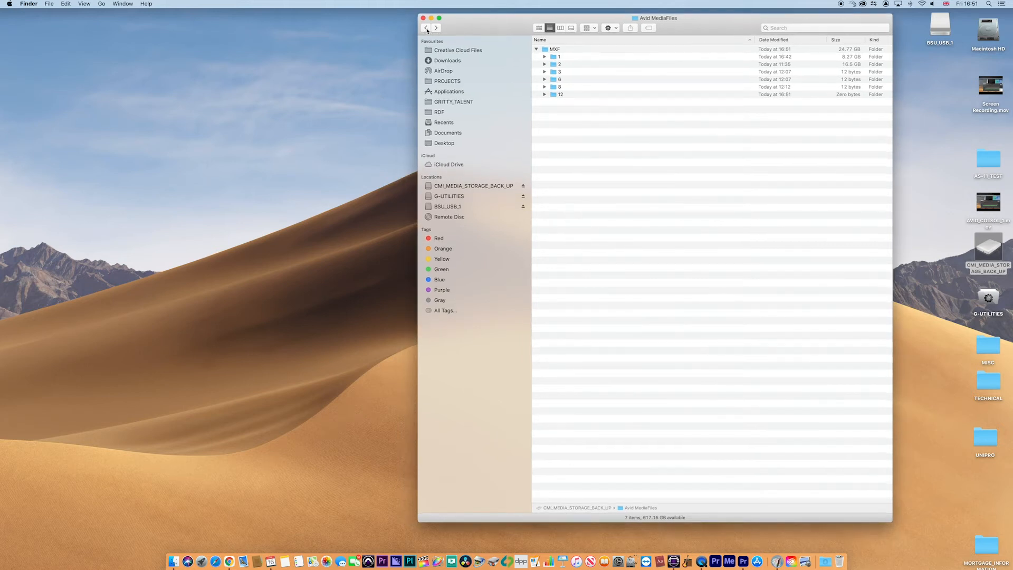
click(426, 29)
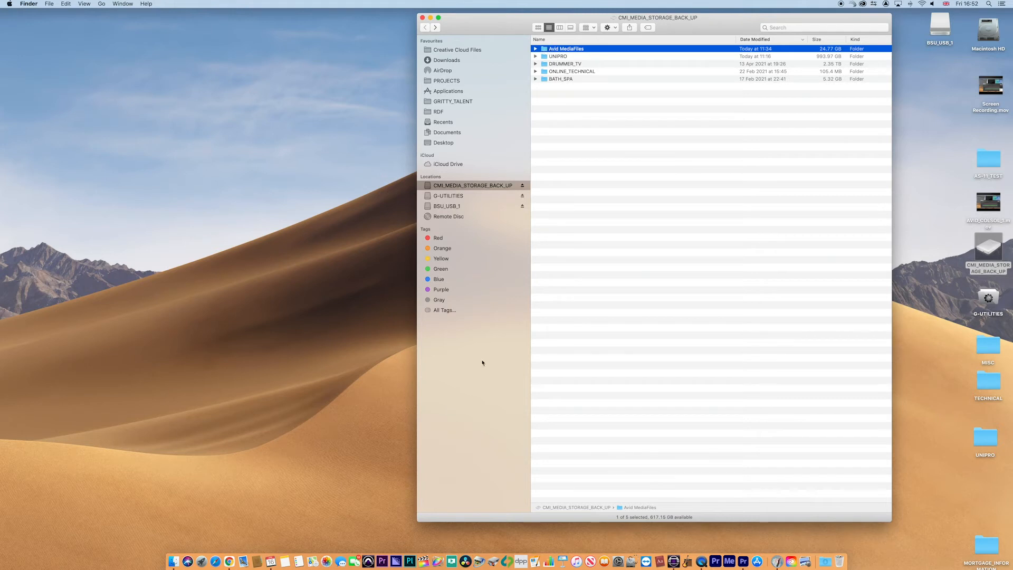
Switch to Avid Media Composer, load the CONSOLIDATE_DEMO sequence and park the playhead at about 01:00:16:01.
click(673, 561)
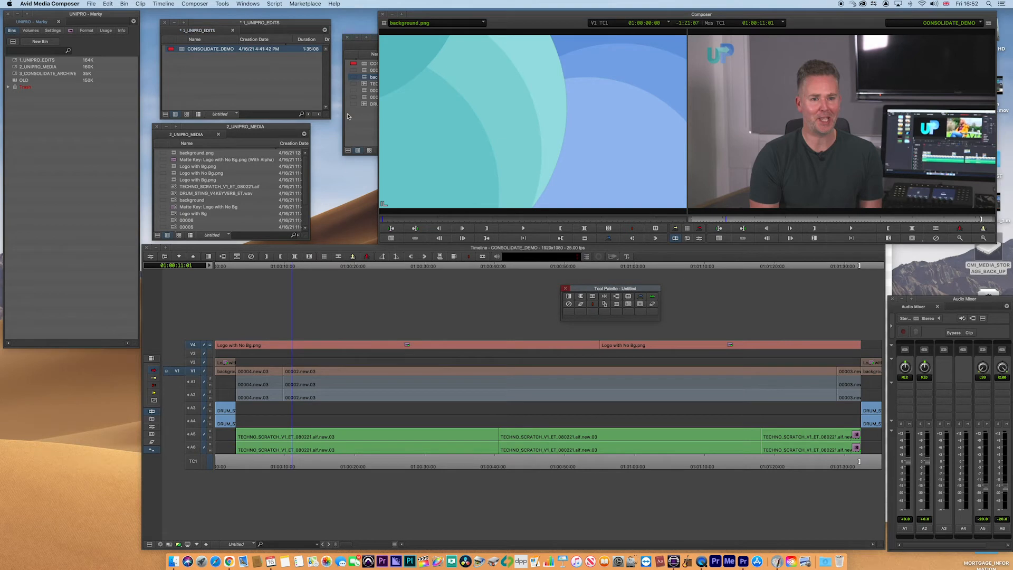
double_click(185, 50)
click(327, 467)
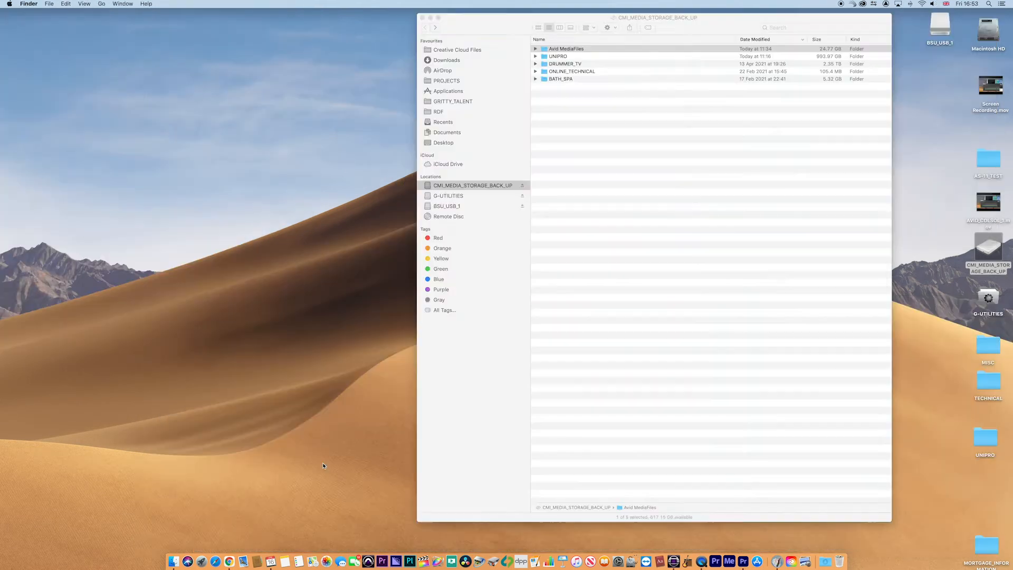
Rename the backup drive's Avid MediaFiles folder to Avid MediaFiles1 in Finder, and check the CONSOLIDATE_DEMO sequence in Avid Media Composer.
click(564, 49)
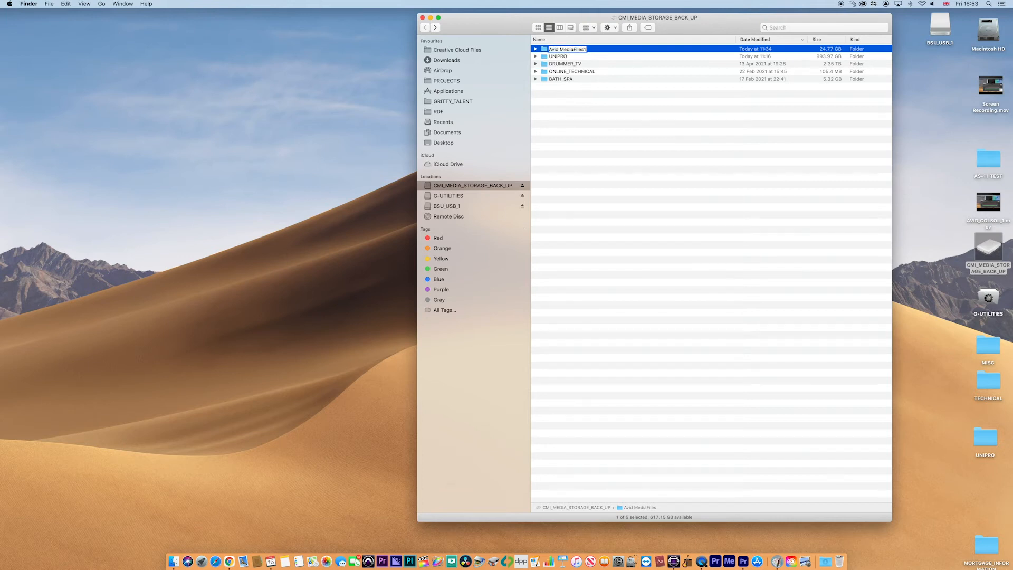
key(Return)
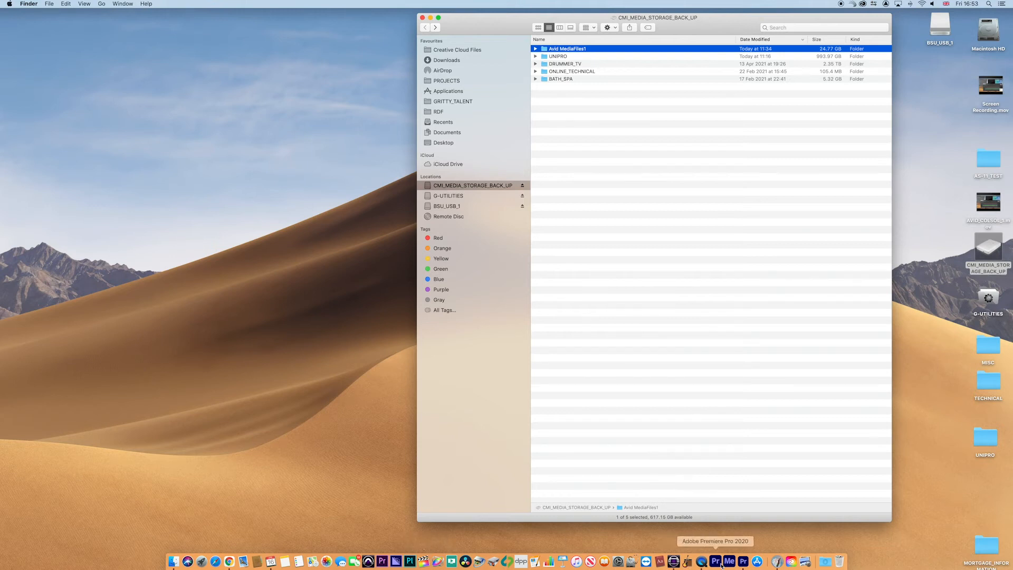
click(674, 561)
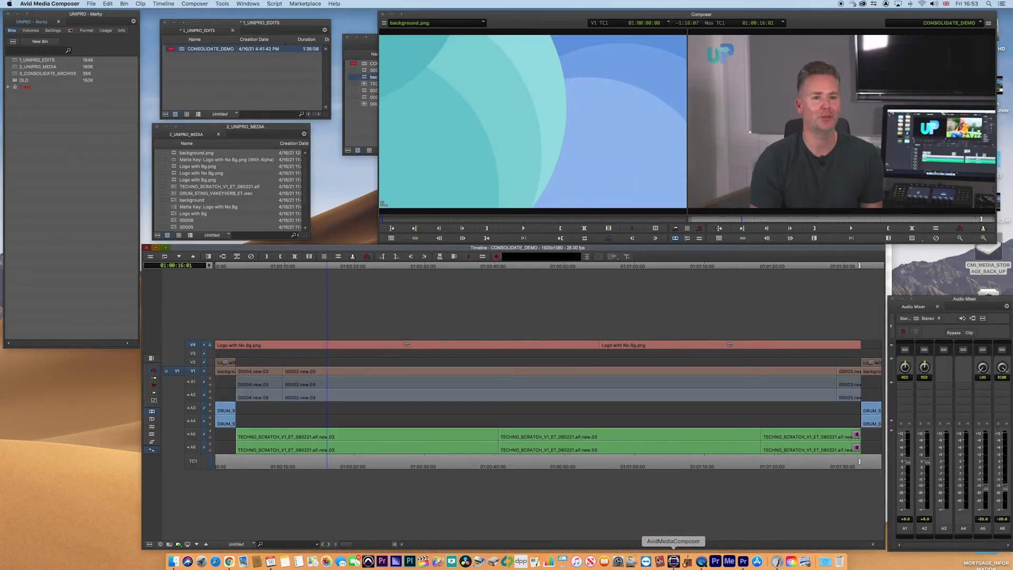
click(347, 465)
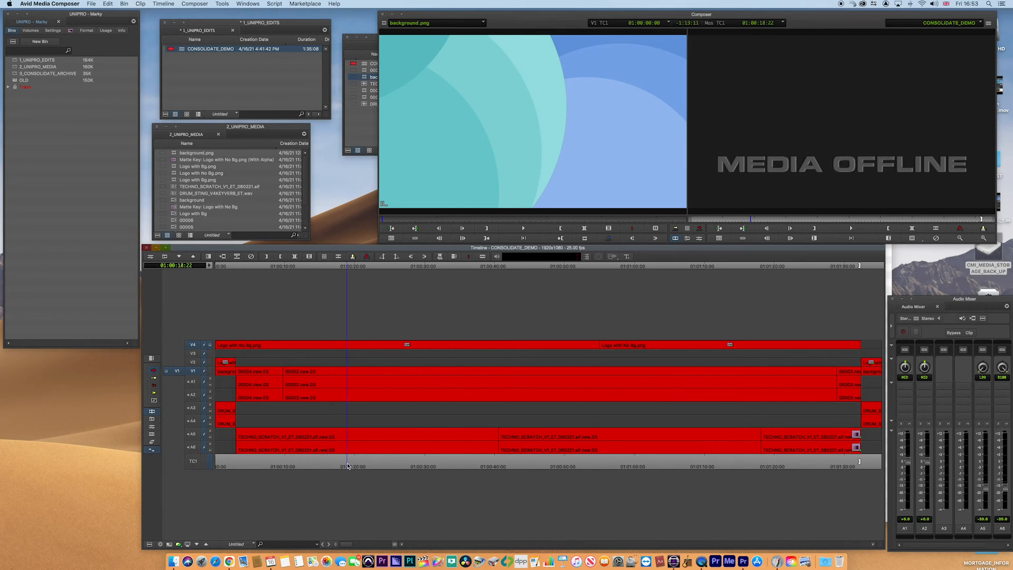
click(347, 465)
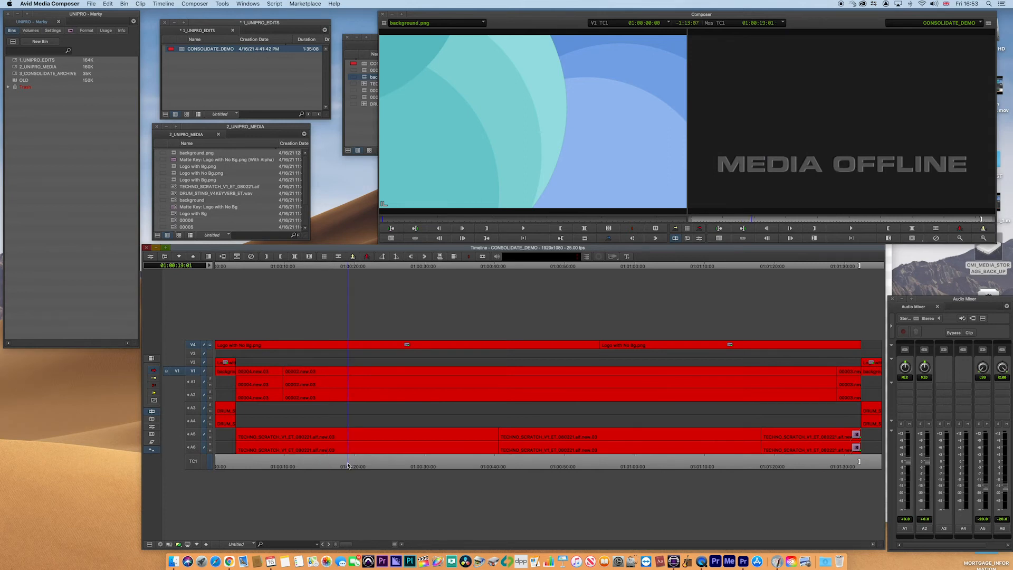
double_click(181, 49)
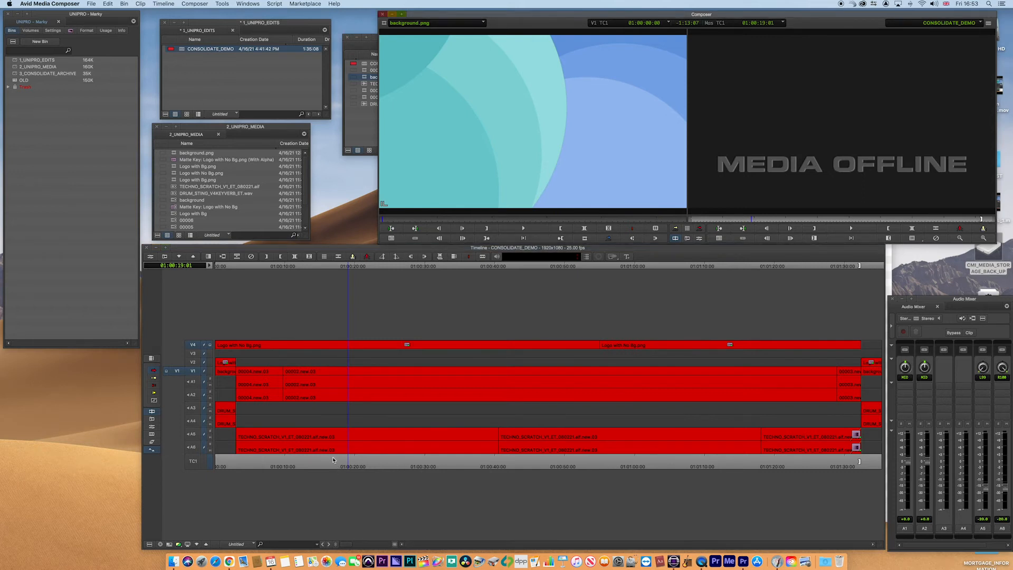
Load CONSOLIDATE_DEMO.Consolidated.01 from the 3_CONSOLIDATE_ARCHIVE bin and check its picture at several points in the timeline.
click(363, 128)
double_click(364, 64)
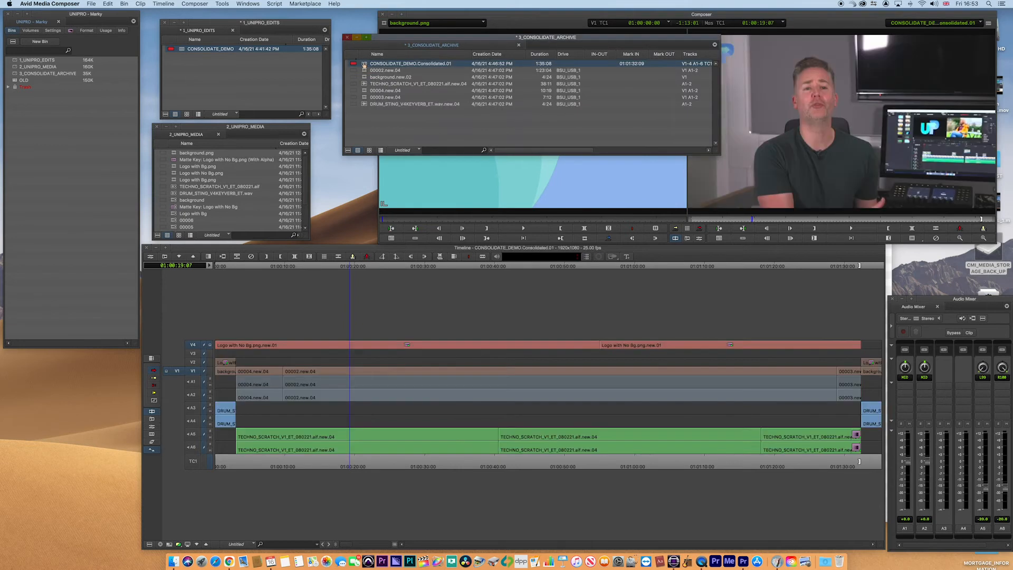
click(328, 464)
key(space)
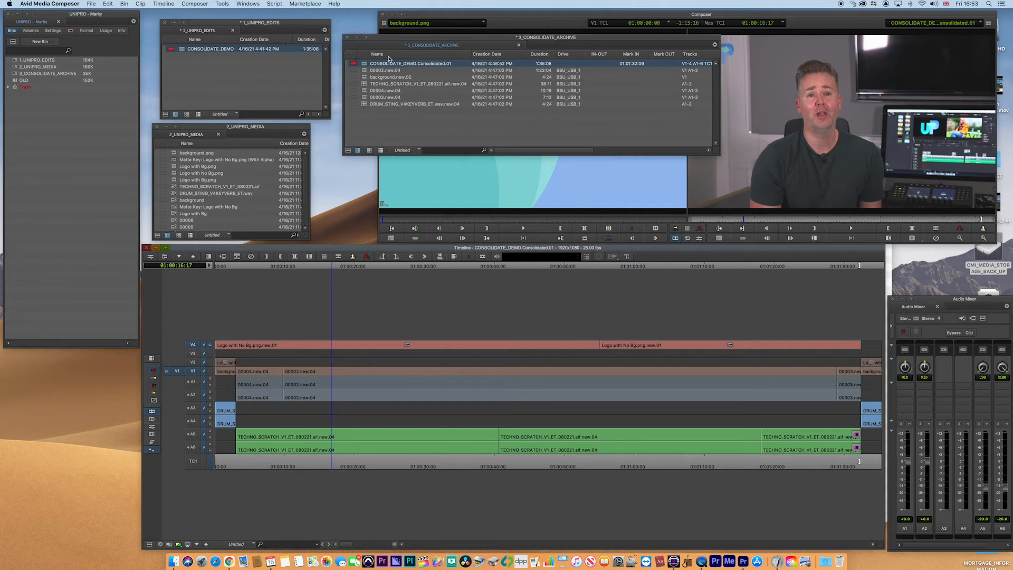
drag(392, 39, 384, 37)
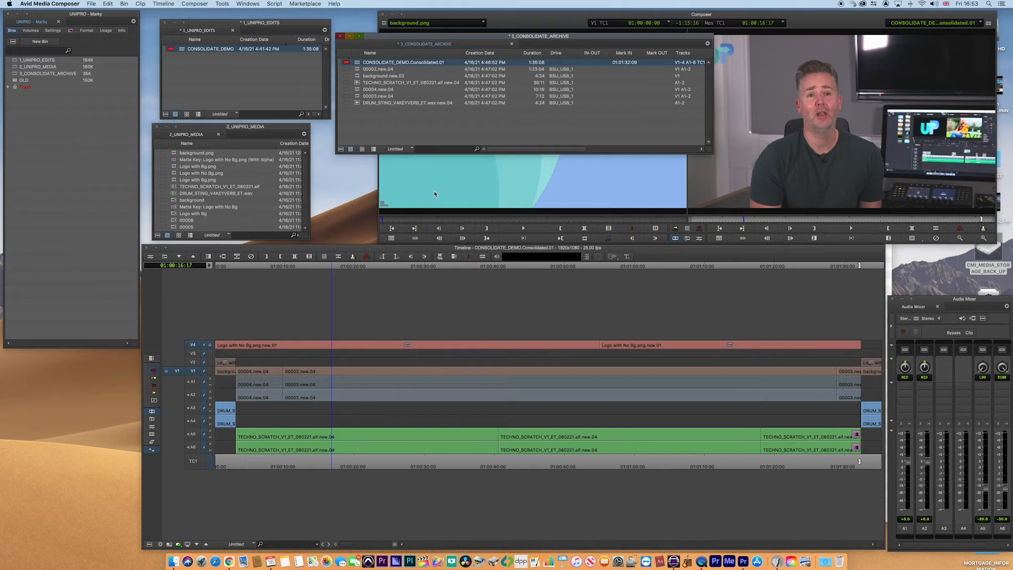
click(368, 462)
Switch to Finder, open the BSU_USB_1 drive and place its window beside the backup drive's window.
key(super+h)
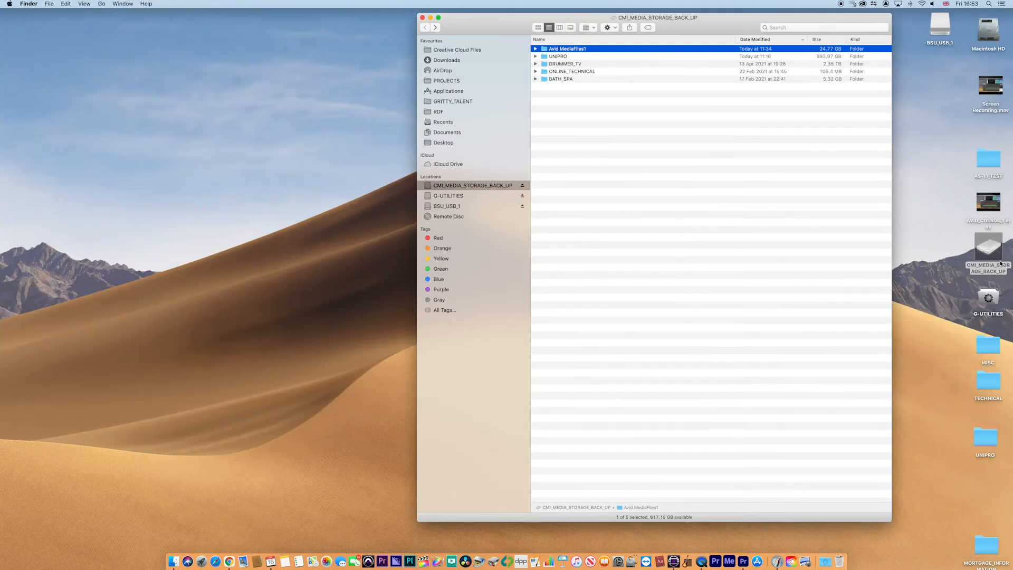
double_click(944, 18)
drag(501, 206, 292, 32)
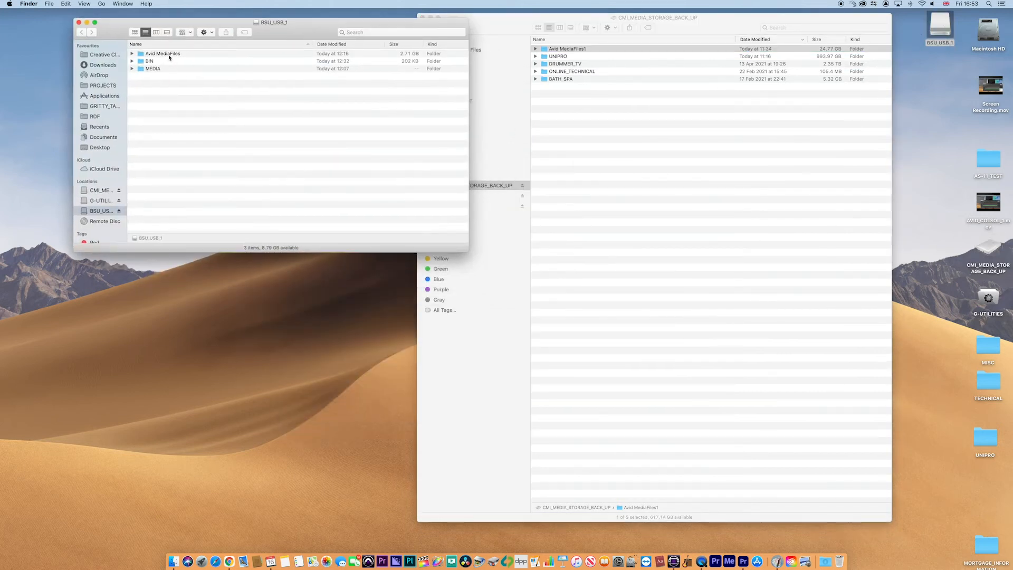
Examine the media files in folder 1 of BSU_USB_1's Avid MediaFiles MXF folder, and return to the drive's top level.
double_click(139, 54)
click(132, 54)
click(141, 61)
scroll(192, 110, down, 5)
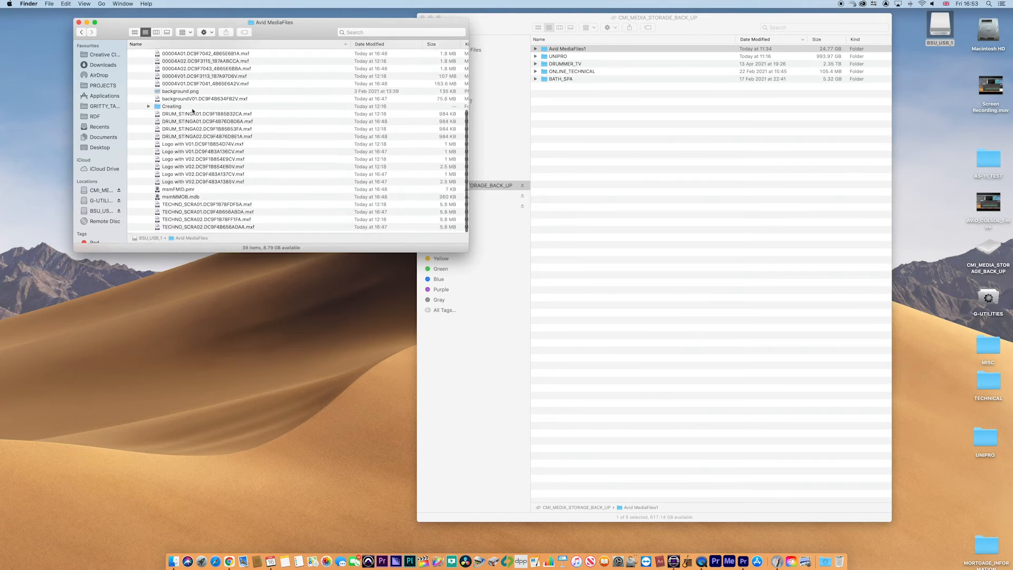
scroll(191, 110, up, 5)
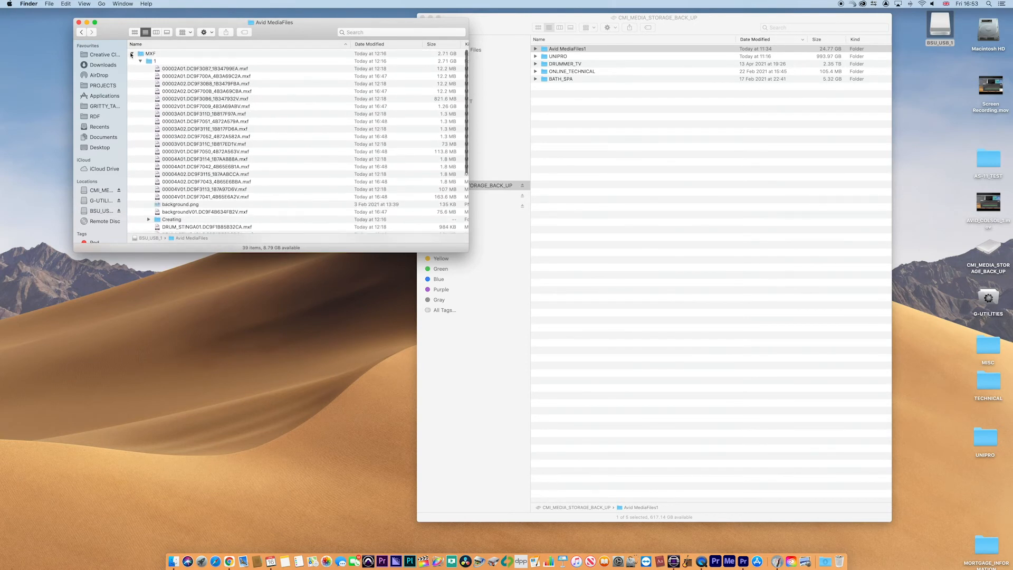
click(132, 54)
click(82, 32)
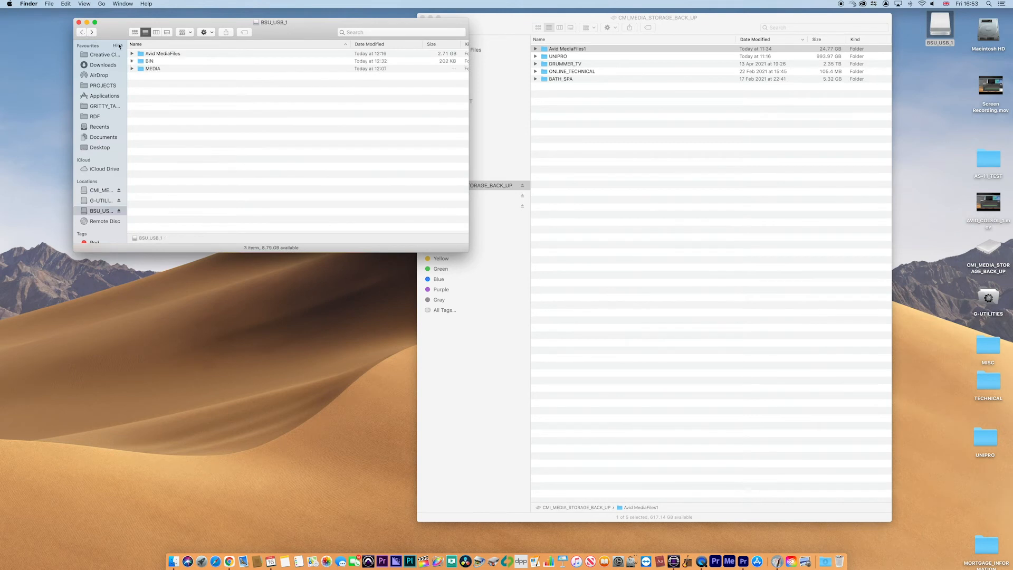
Rename the Avid MediaFiles folder on BSU_USB_1 to Avid MediaFiles1 and check the consolidated sequence in Avid Media Composer.
click(184, 55)
key(Return)
key(Right)
text(1)
key(Return)
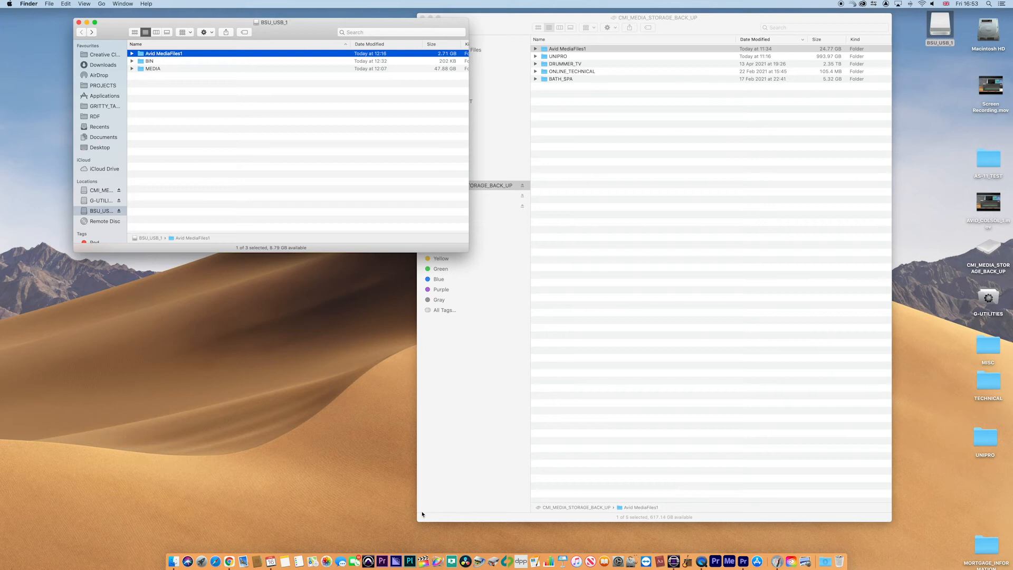
click(674, 561)
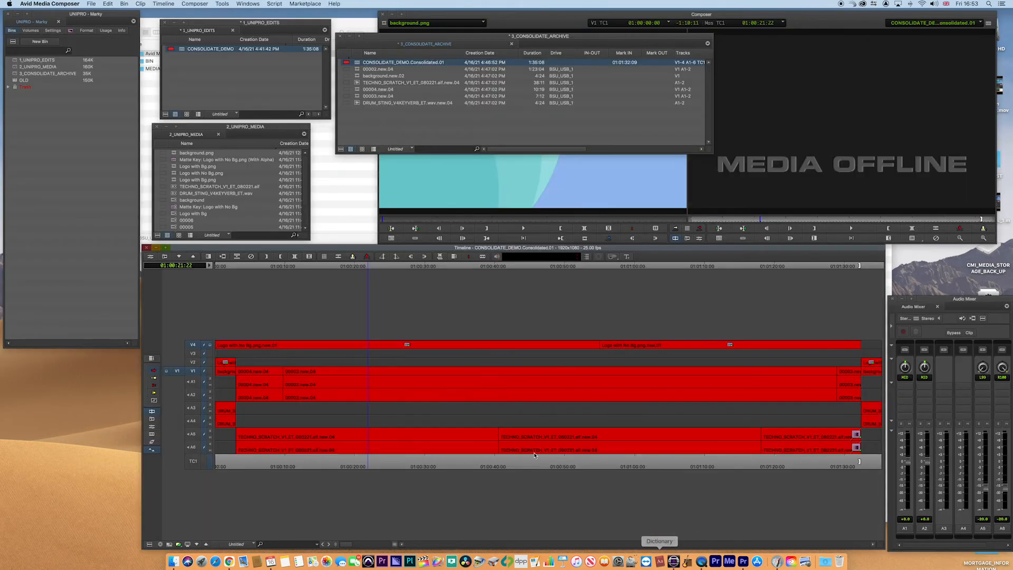
Switch to Finder and restore the BSU_USB_1 media folder's name to Avid MediaFiles.
key(super+h)
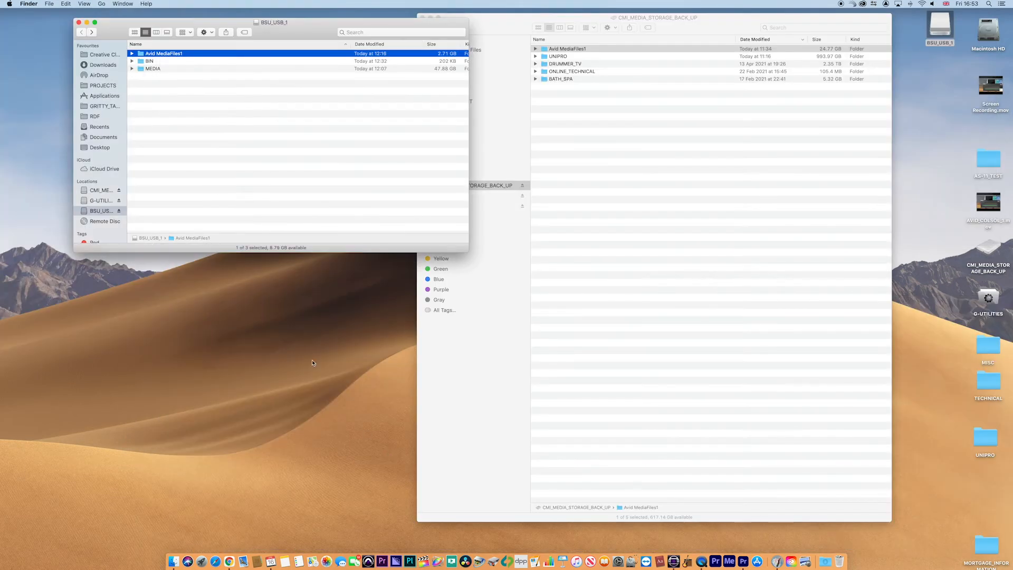
click(182, 54)
key(BackSpace)
key(Return)
Switch to Avid Media Composer, check the consolidated sequence at about 01:00:25:05 and save the bins.
click(674, 561)
click(392, 465)
key(super+s)
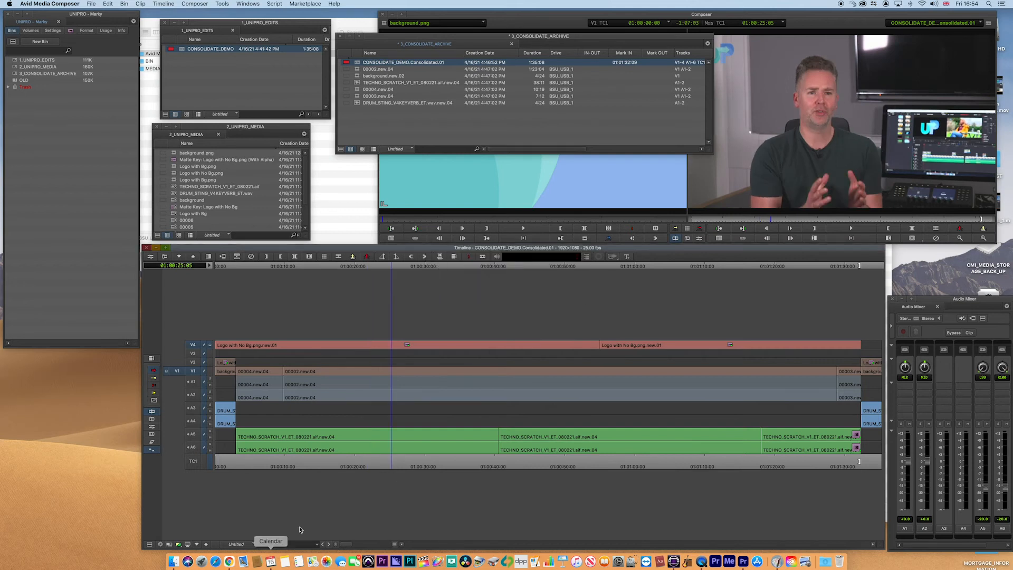
Switch to Finder, open folder 1 in BSU_USB_1's Avid MediaFiles MXF folder and sort it by kind.
key(super+h)
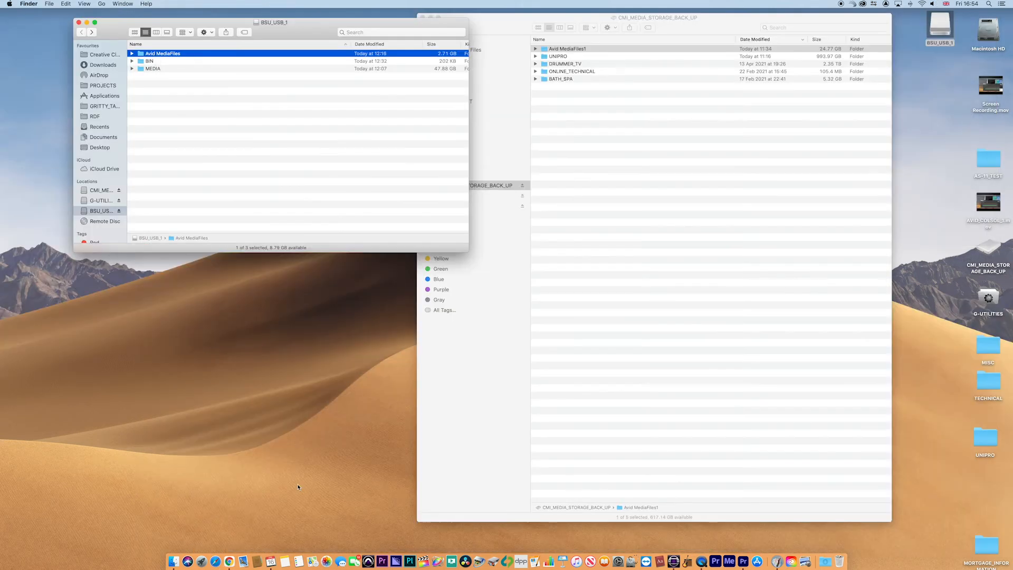
click(132, 53)
click(140, 61)
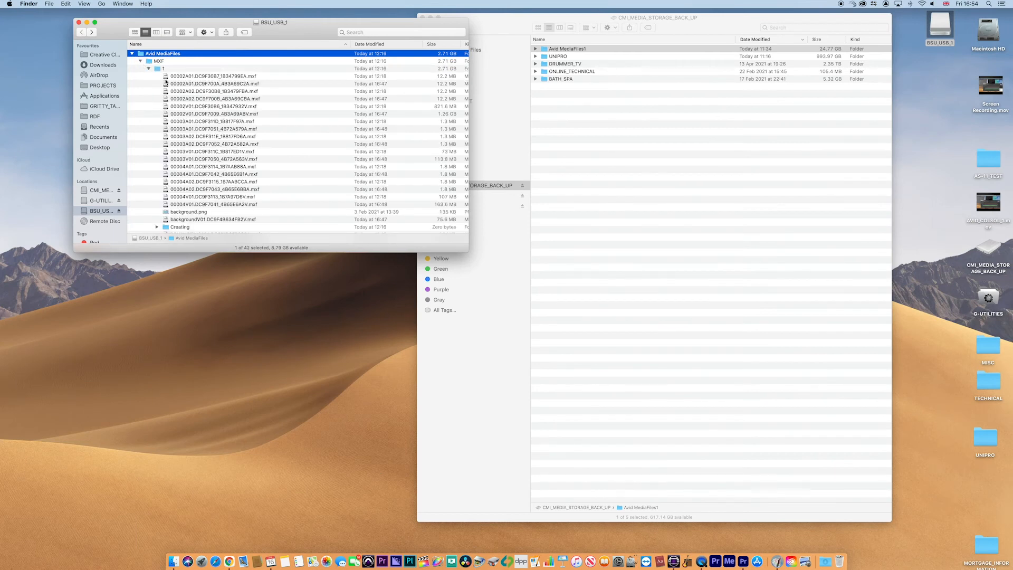
click(150, 69)
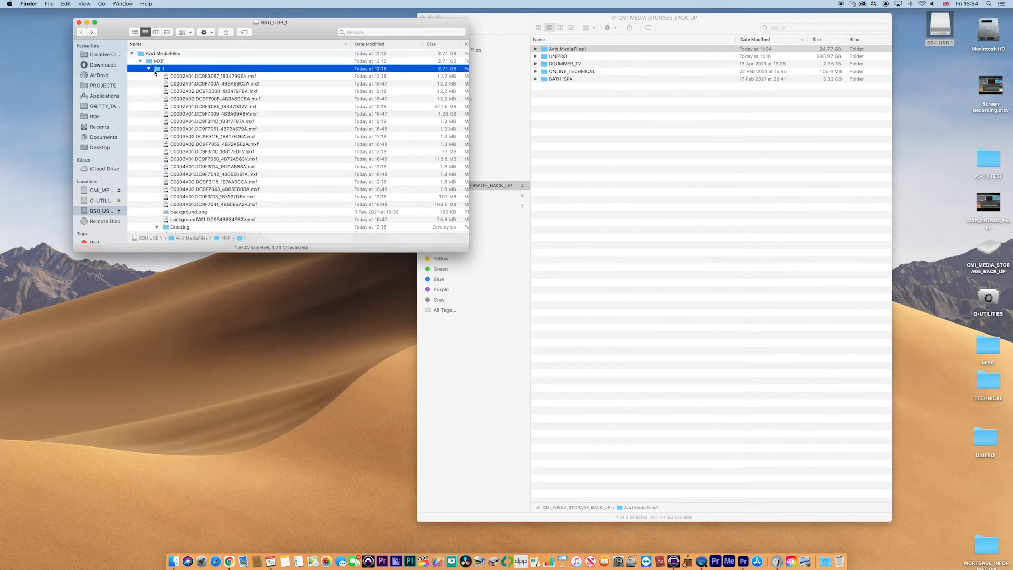
double_click(157, 69)
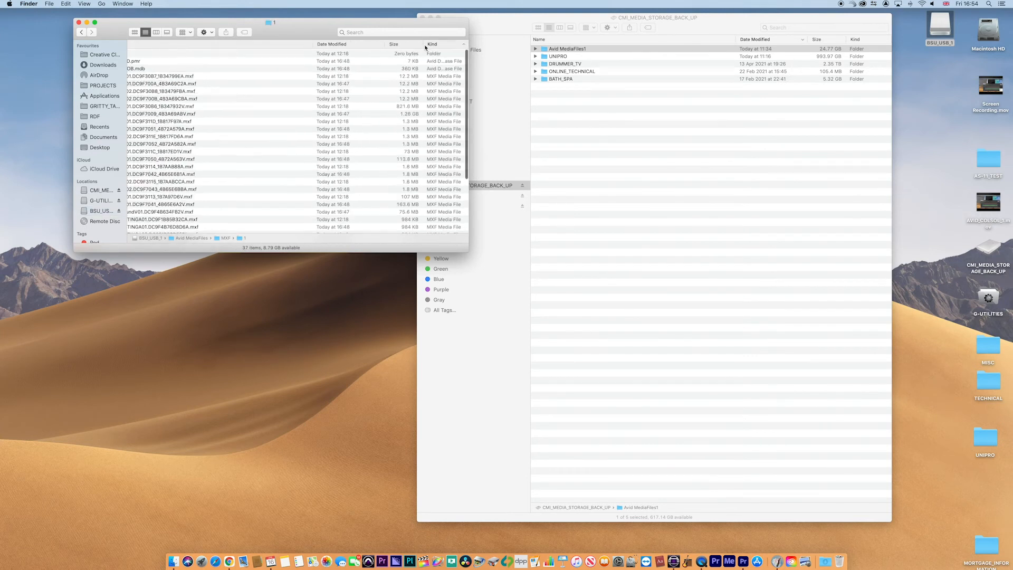
Select the msmFMID.pmr and msmMMOB.mdb database files and reposition the folder window clear of the backup drive's window.
click(151, 62)
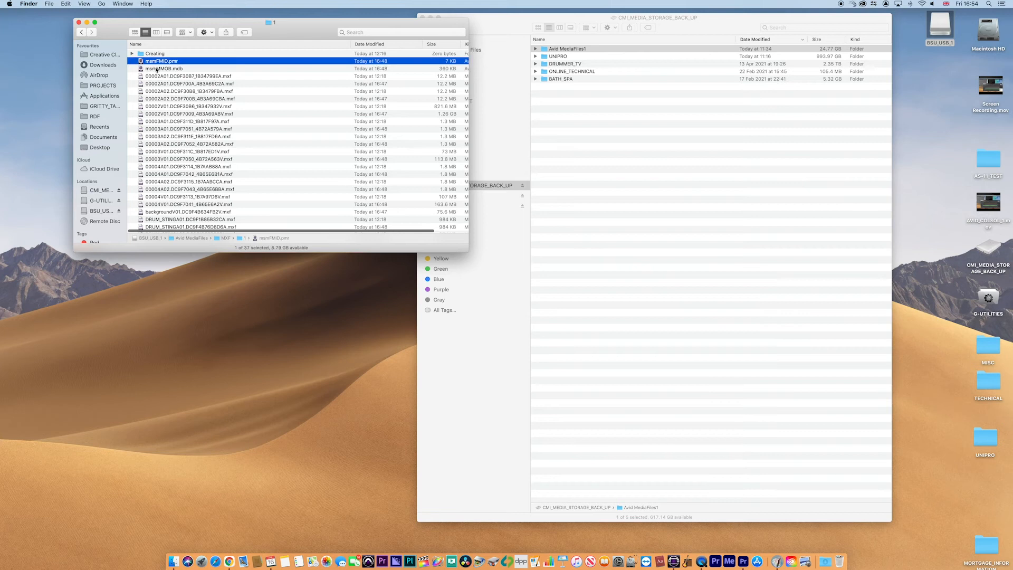
shift+click(157, 68)
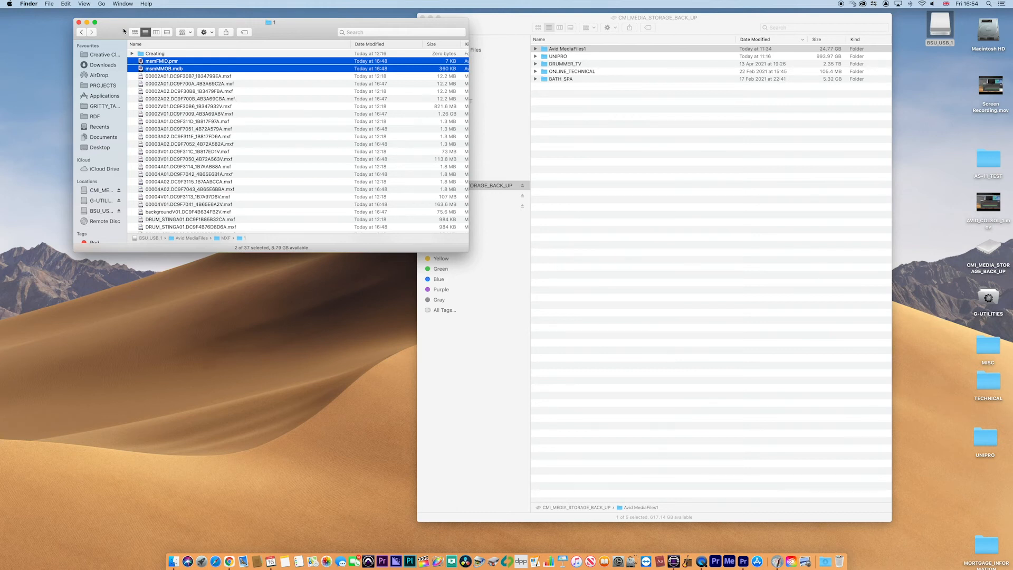
drag(124, 30, 121, 39)
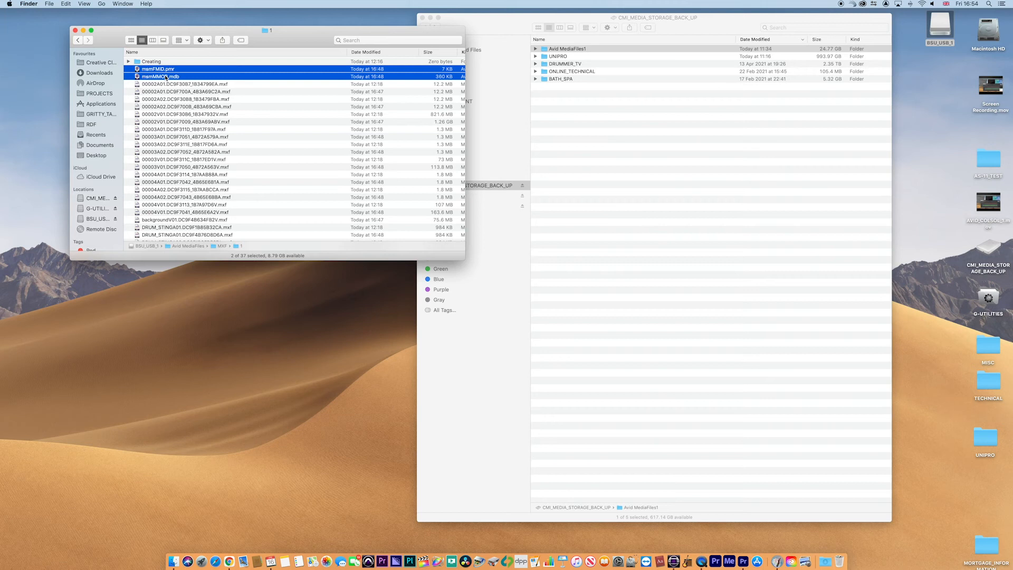
drag(460, 258, 399, 281)
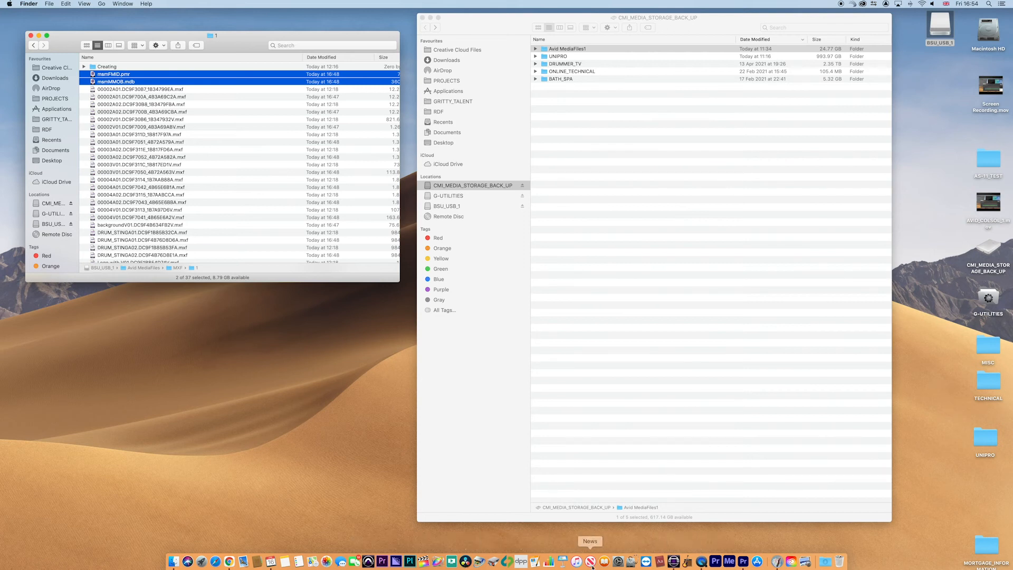
Switch to Avid Media Composer and move the 3_CONSOLIDATE_ARCHIVE bin window slightly lower to view the consolidated clips.
click(674, 561)
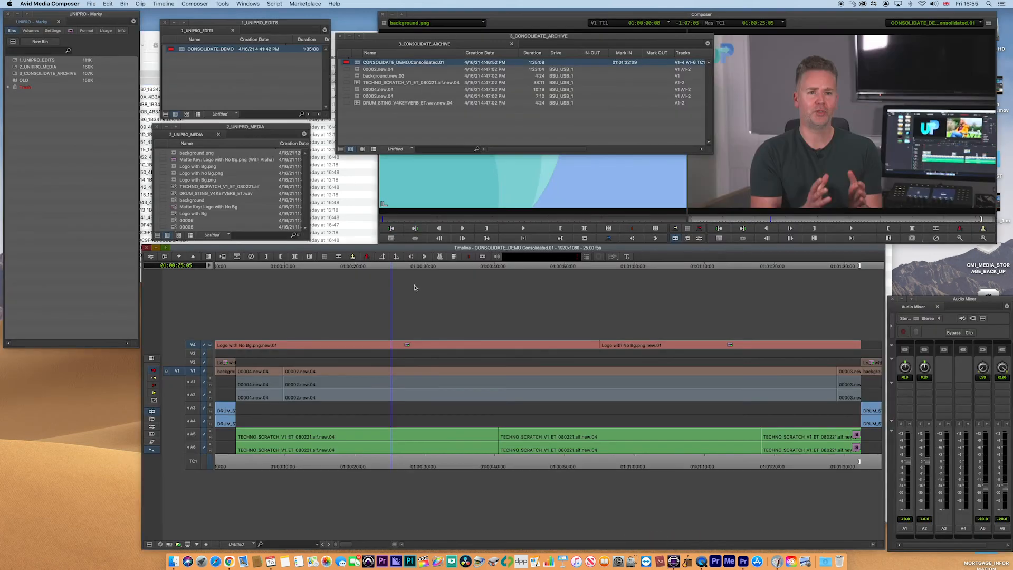
click(356, 64)
drag(388, 38, 380, 55)
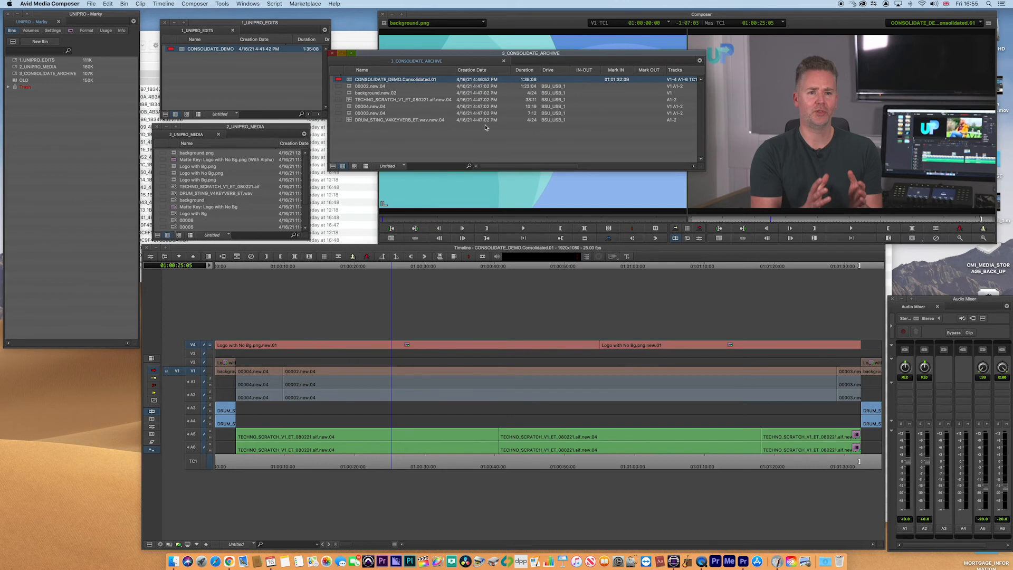
Switch to Finder and return to the top level of the BSU_USB_1 drive.
key(super+h)
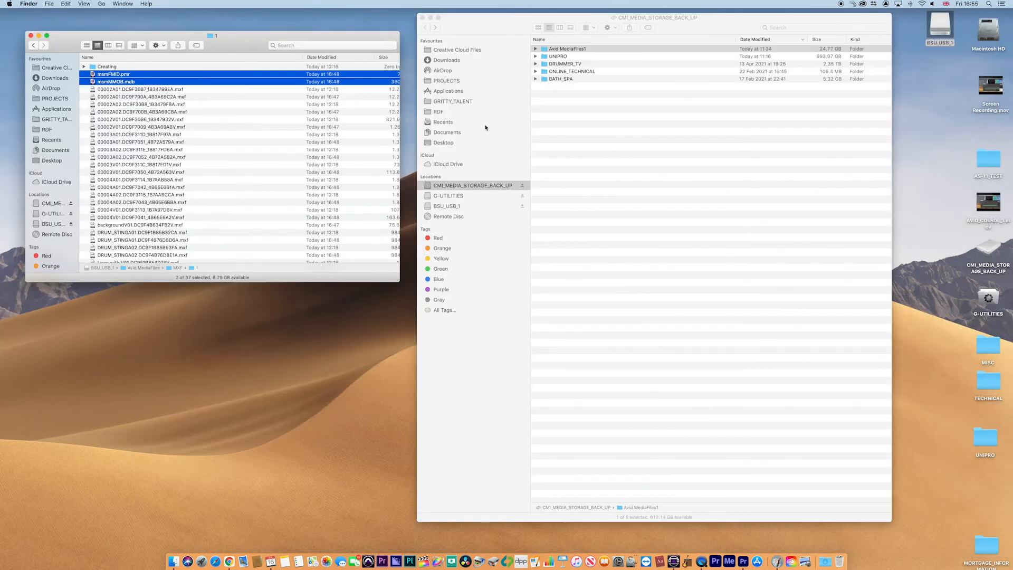
click(32, 45)
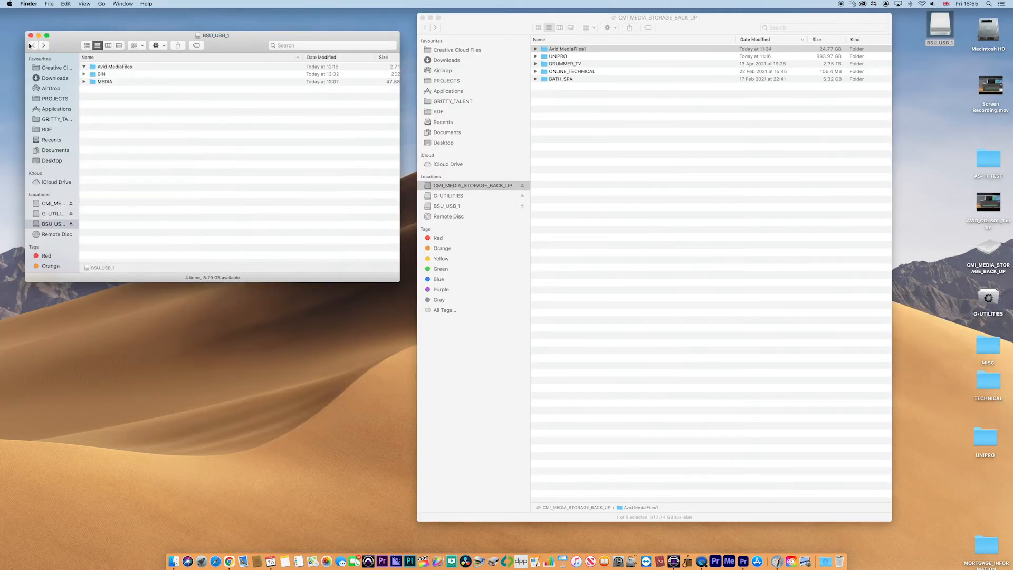
Create a folder named CONSOLIDATE_BIN at the top level of the BSU_USB_1 drive and open it.
click(83, 67)
click(85, 74)
click(85, 74)
right_click(104, 108)
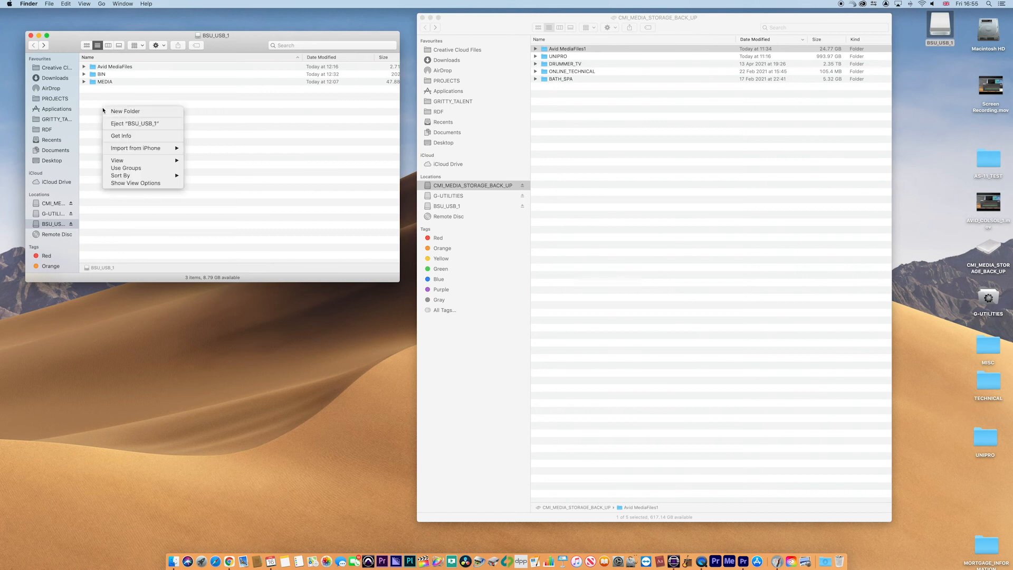
click(125, 111)
text(CON)
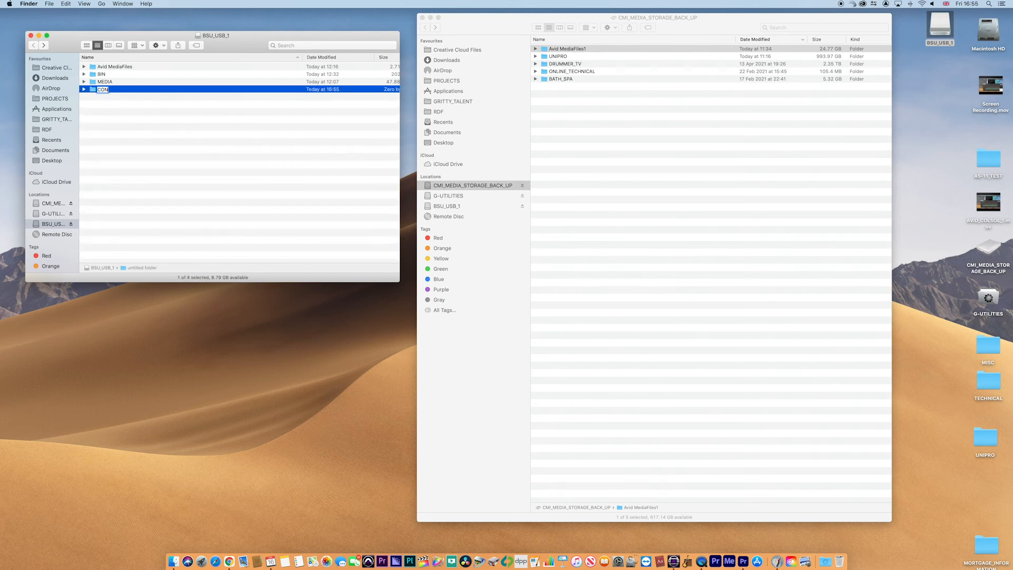
text(SOLIDATE_BIN)
key(Return)
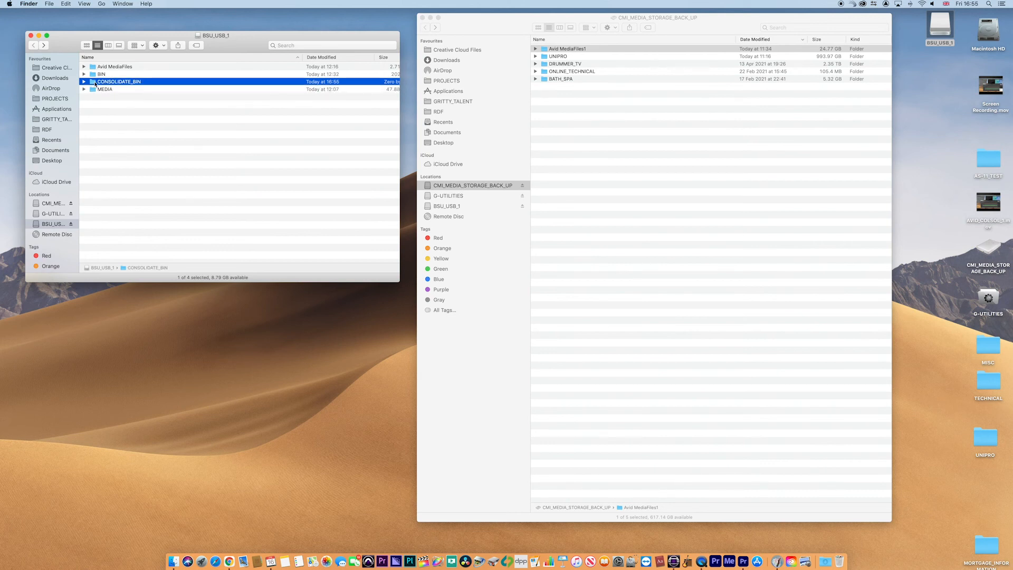
double_click(121, 80)
Open the UNIPRO project folder from the desktop, enlarge its window and place it beside the CONSOLIDATE_BIN window.
click(511, 157)
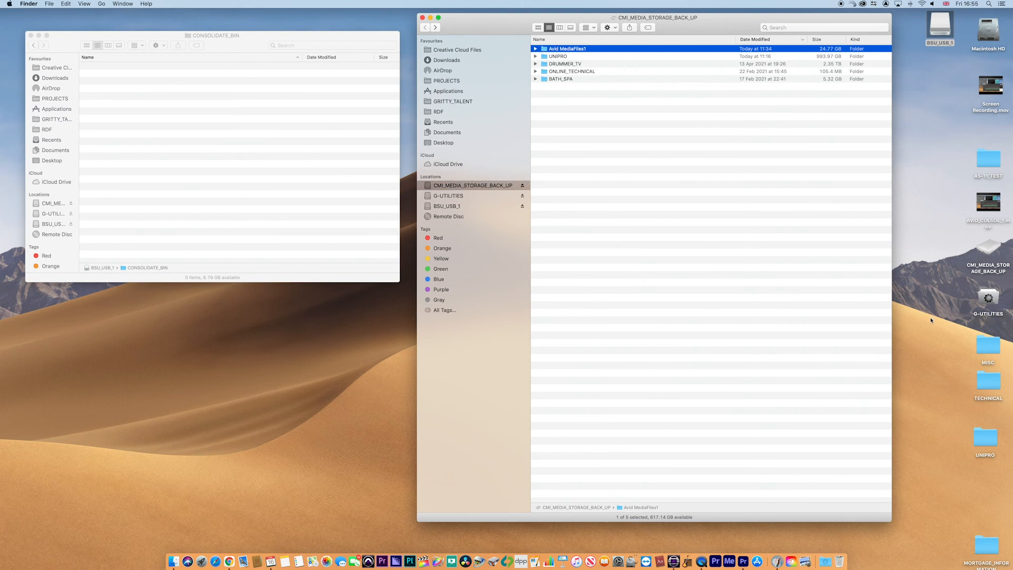
double_click(990, 438)
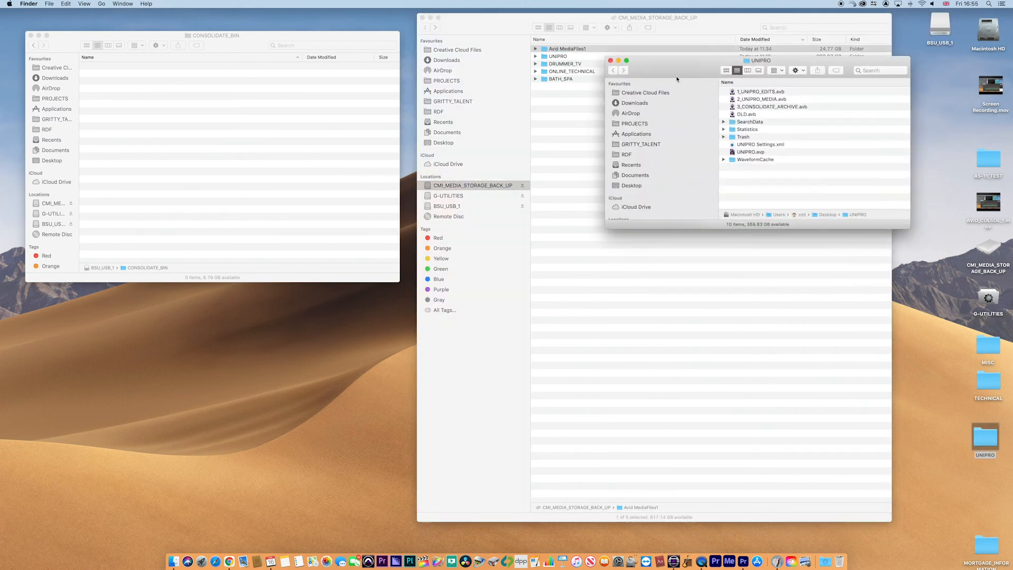
drag(786, 181, 836, 275)
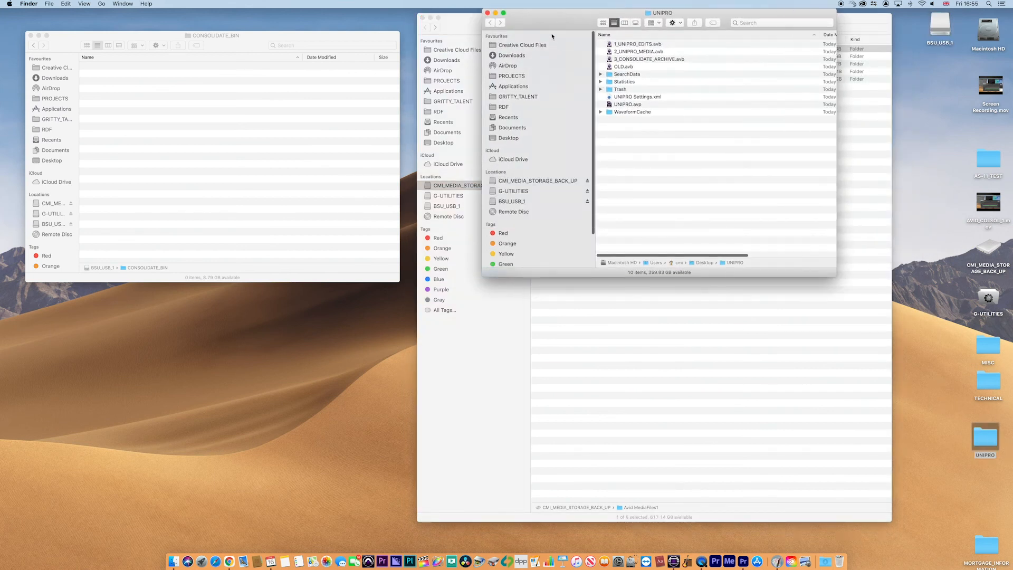
drag(551, 21, 476, 25)
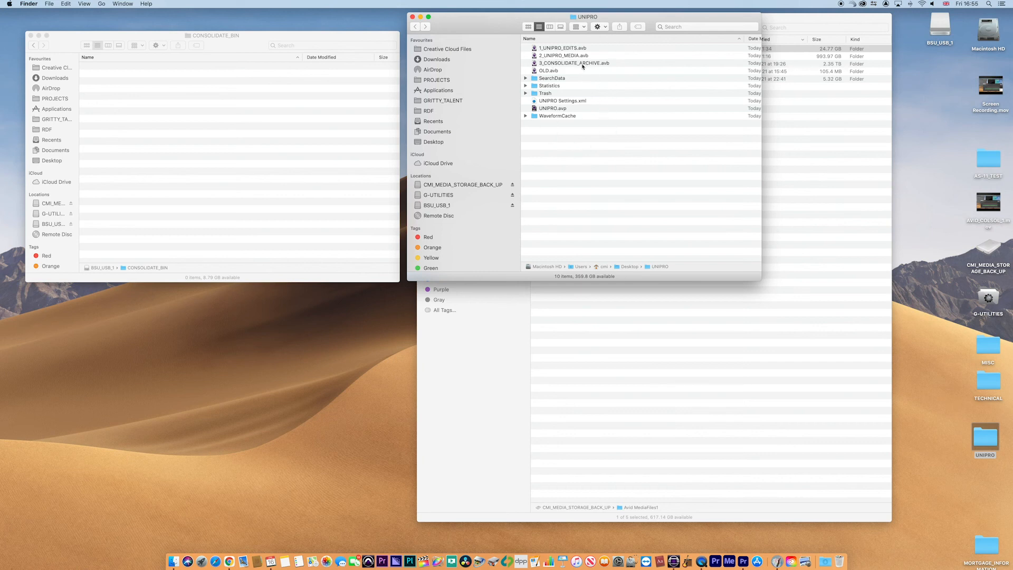
mouse_move(997, 443)
mouse_down()
mouse_move(976, 454)
mouse_move(941, 430)
mouse_move(993, 437)
mouse_up()
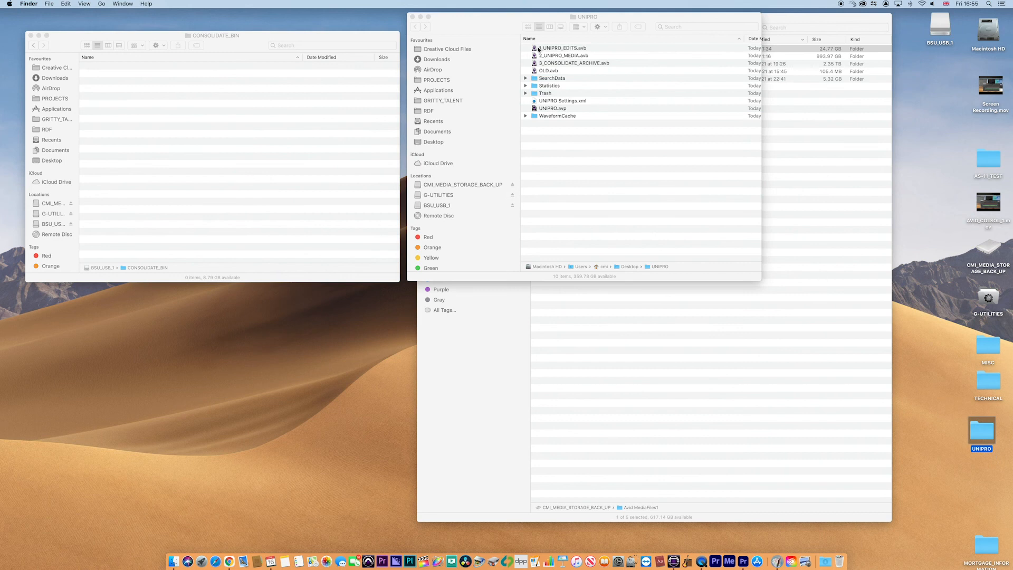
Copy the 3_CONSOLIDATE_ARCHIVE.avb bin file from the UNIPRO folder into CONSOLIDATE_BIN.
click(538, 65)
click(538, 65)
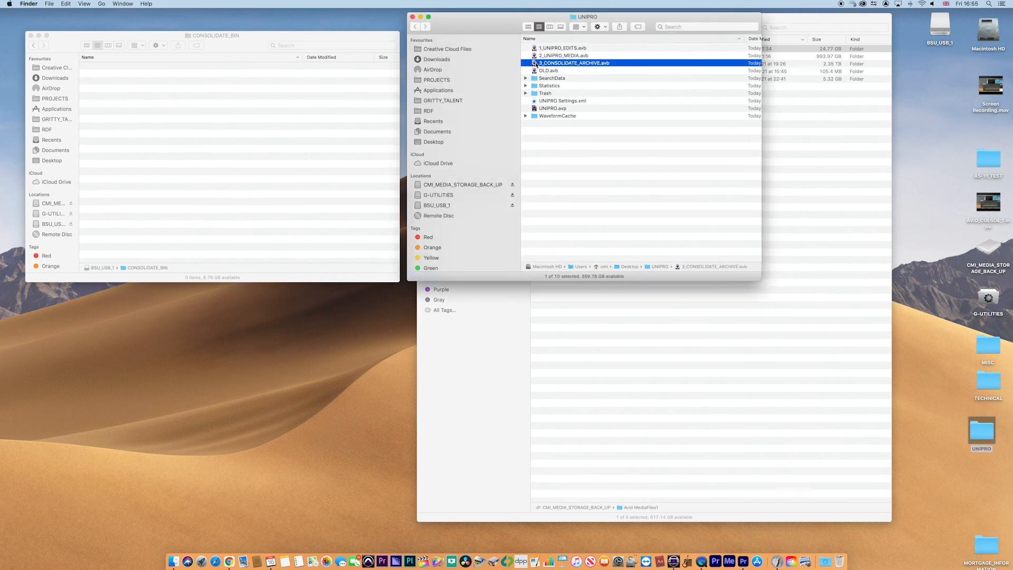
drag(551, 65, 293, 126)
Return to the top level of BSU_USB_1 and expand CONSOLIDATE_BIN to check the copied bin file.
drag(63, 40, 61, 42)
click(32, 46)
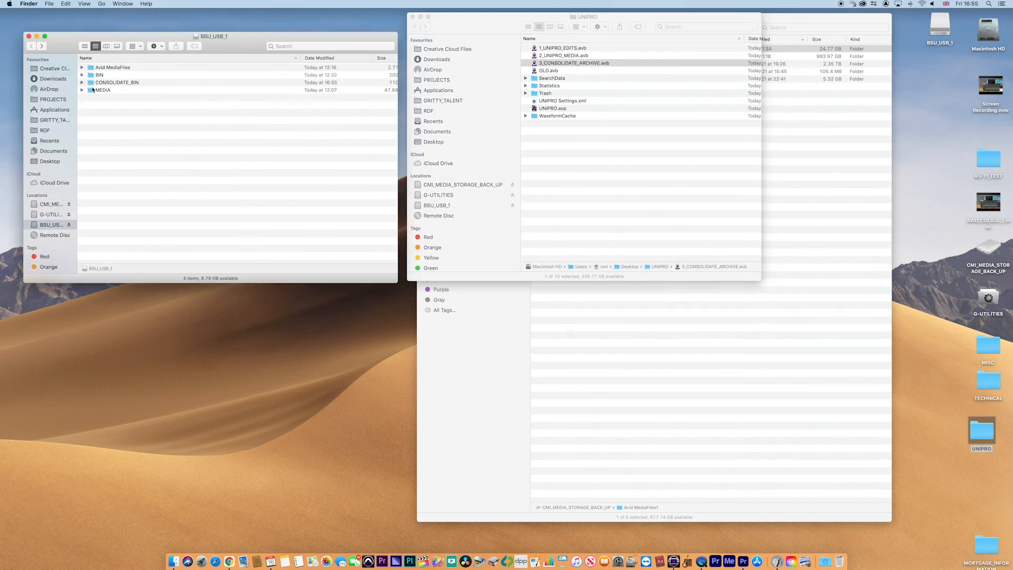
click(92, 83)
key(Right)
click(101, 90)
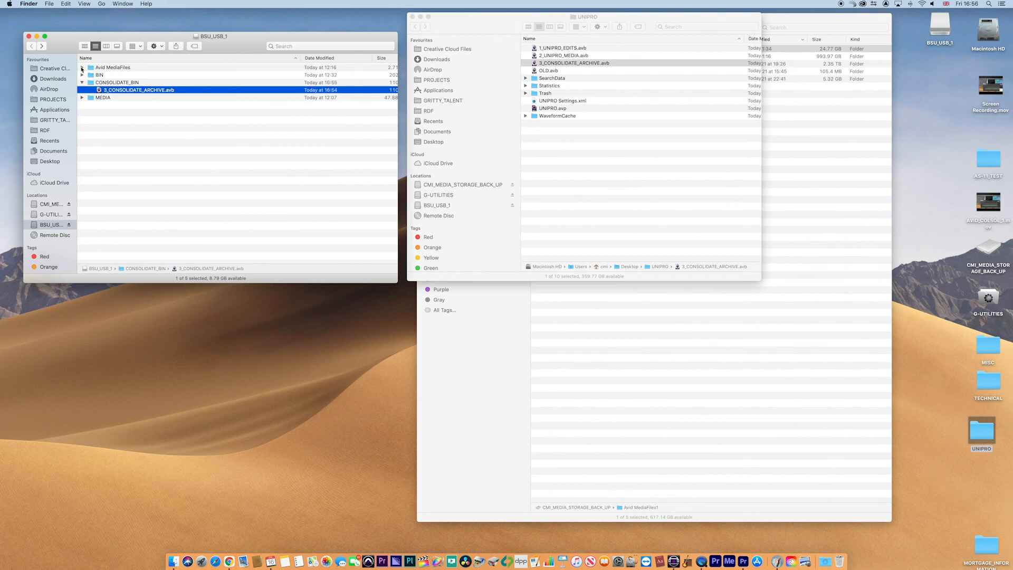
Create a folder named ARCHIVE at the top level of the BSU_USB_1 drive.
click(81, 67)
click(82, 67)
right_click(109, 142)
click(125, 144)
text(ARCHIVE)
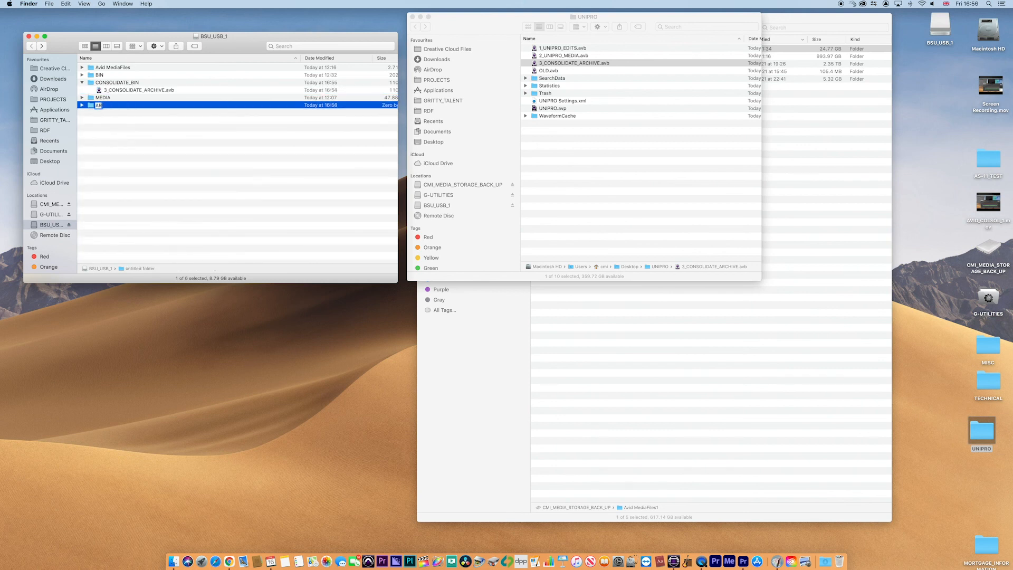
key(Return)
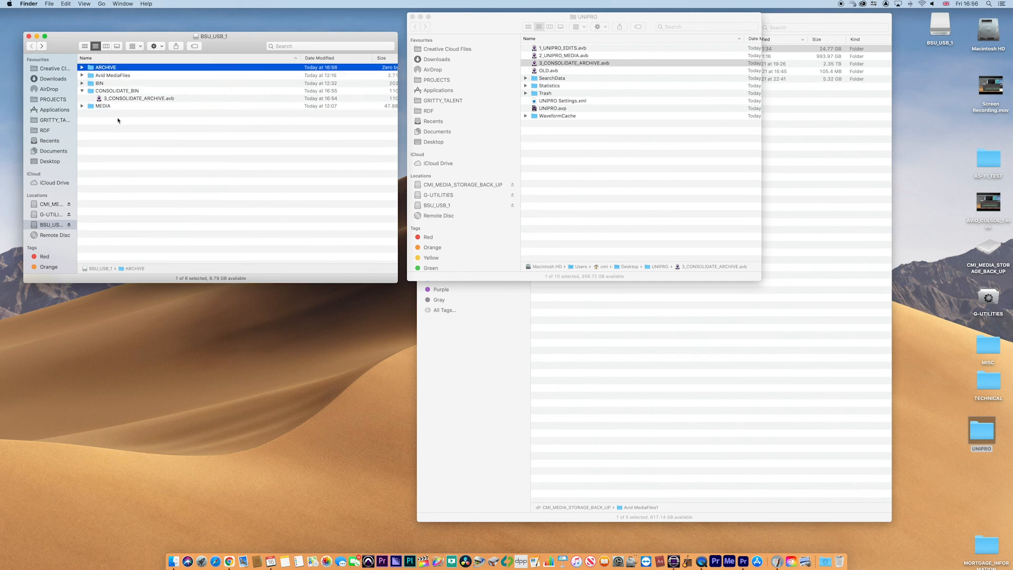
Create a subfolder named UPIPRO_MARK_VT inside the ARCHIVE folder and return to the drive's top level.
double_click(92, 68)
right_click(115, 122)
click(128, 128)
text(UPIPRO_MARK_VT)
key(Return)
click(35, 47)
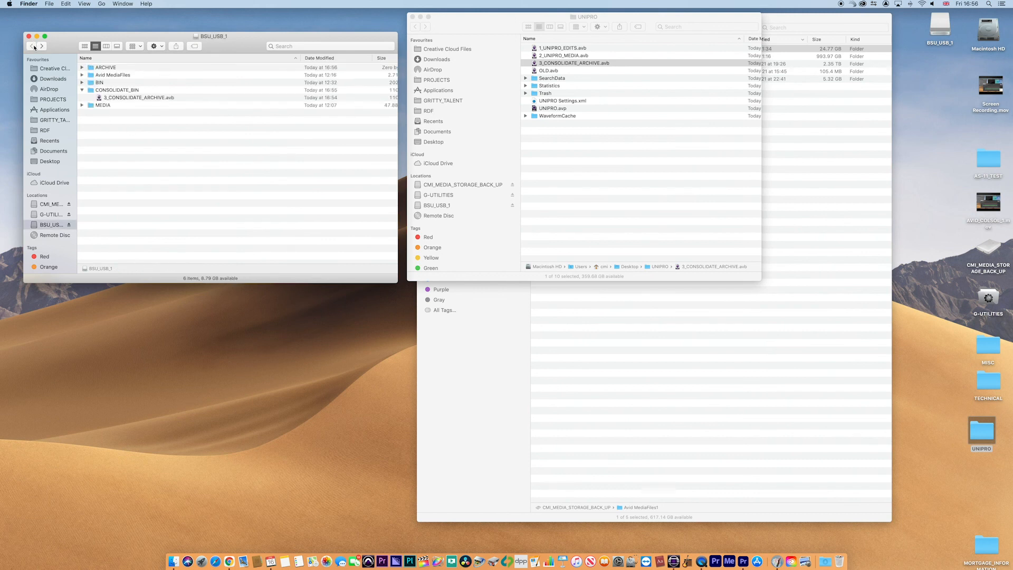
Move the Avid MediaFiles and CONSOLIDATE_BIN folders into UPIPRO_MARK_VT within the ARCHIVE folder.
click(82, 67)
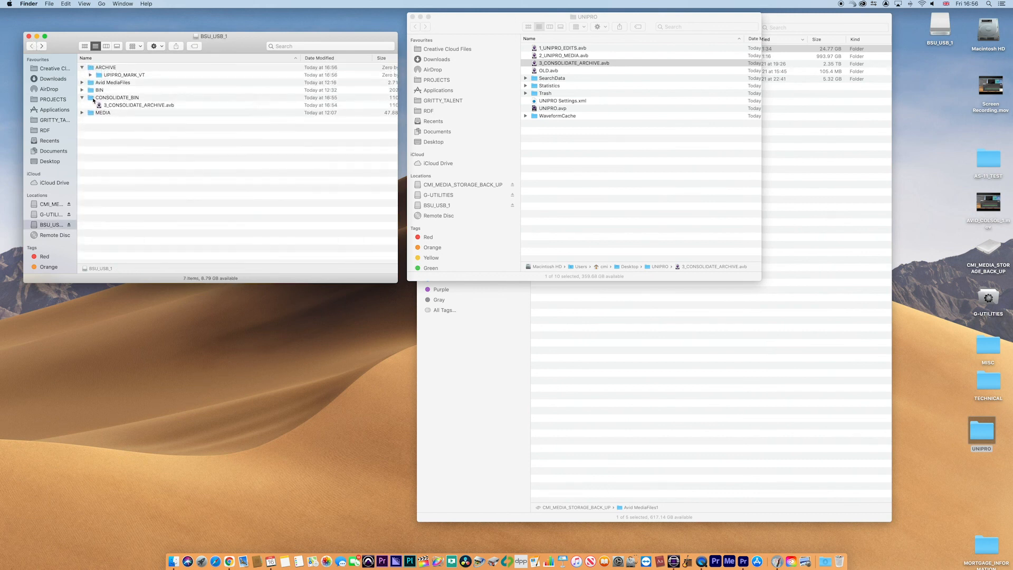
click(93, 99)
super+click(91, 83)
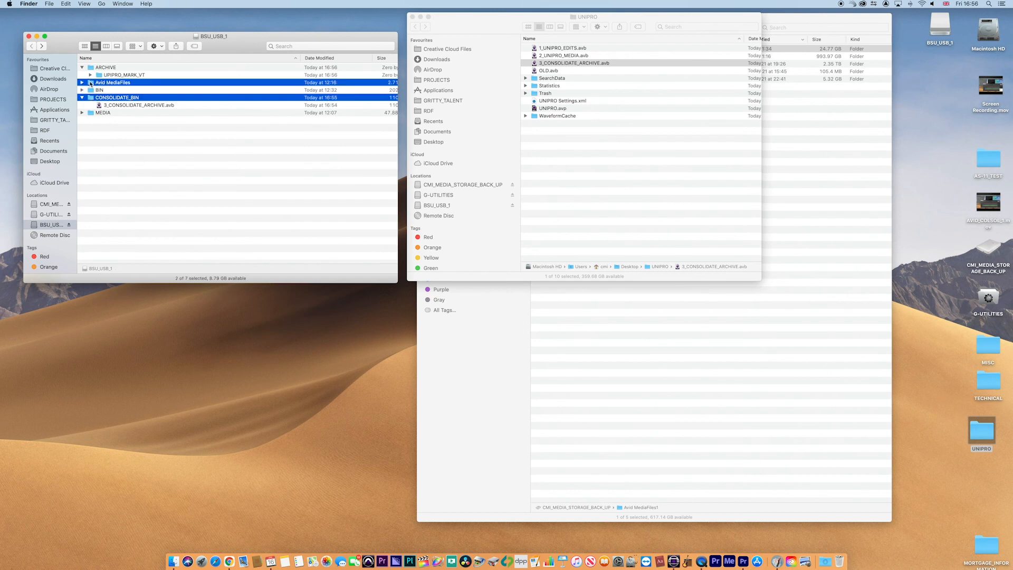
drag(91, 83, 102, 77)
Expand the UPIPRO_MARK_VT folder to check its contents, and collapse the ARCHIVE folder.
click(91, 75)
click(99, 90)
click(100, 91)
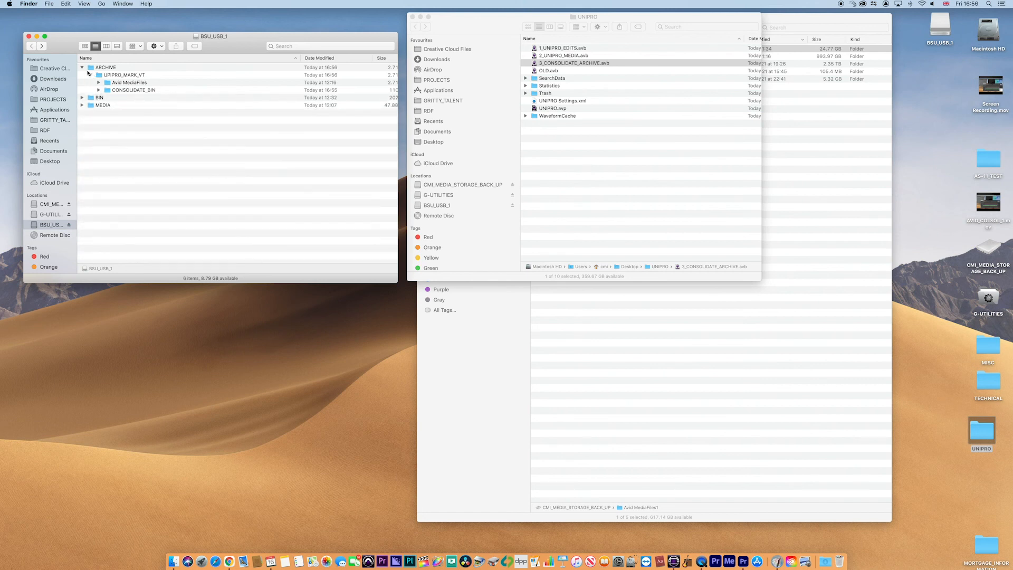
click(82, 67)
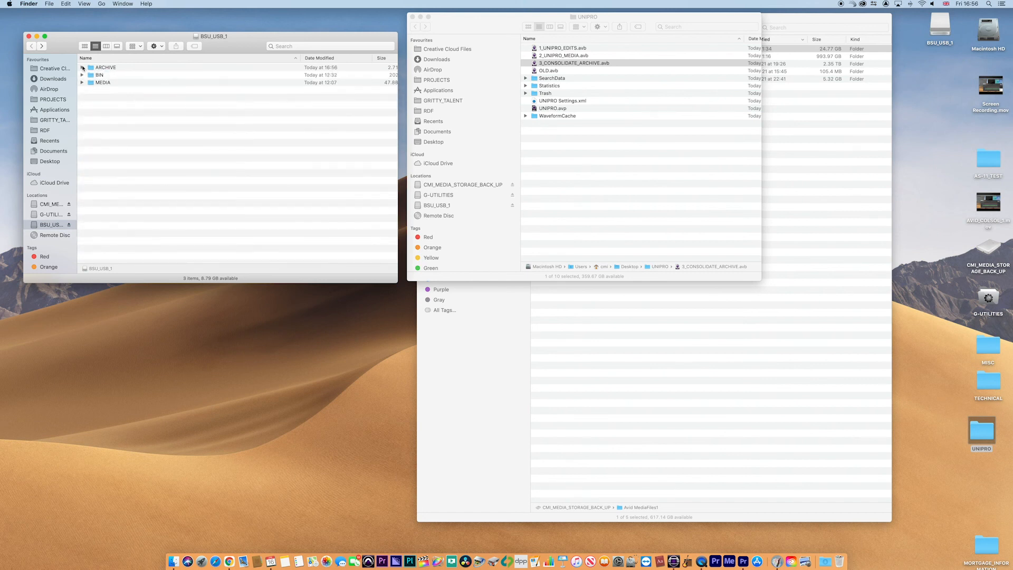